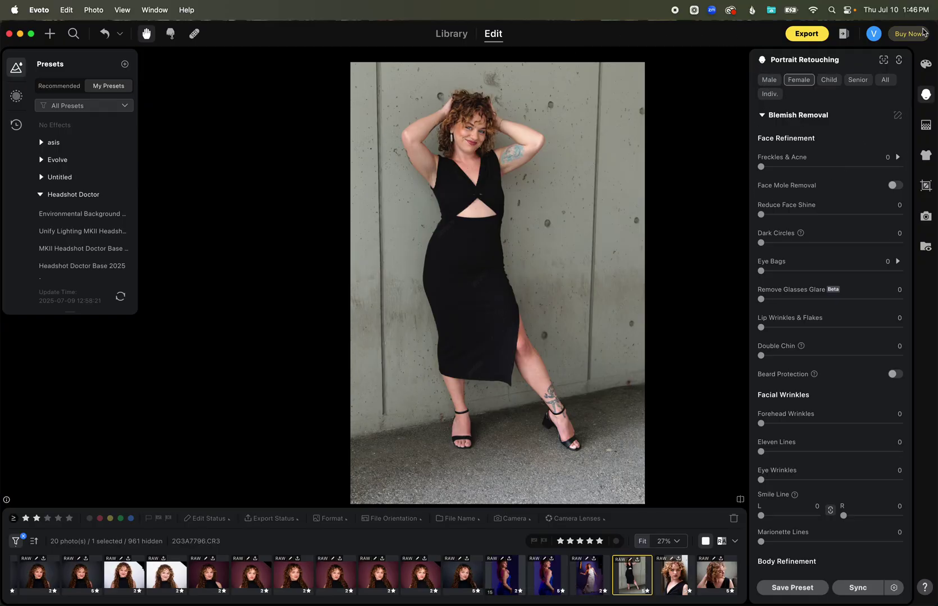
# - Raise the dress photo's Brightness to about 12 in the Color Adjustments Tone section
pyautogui.click(926, 65)
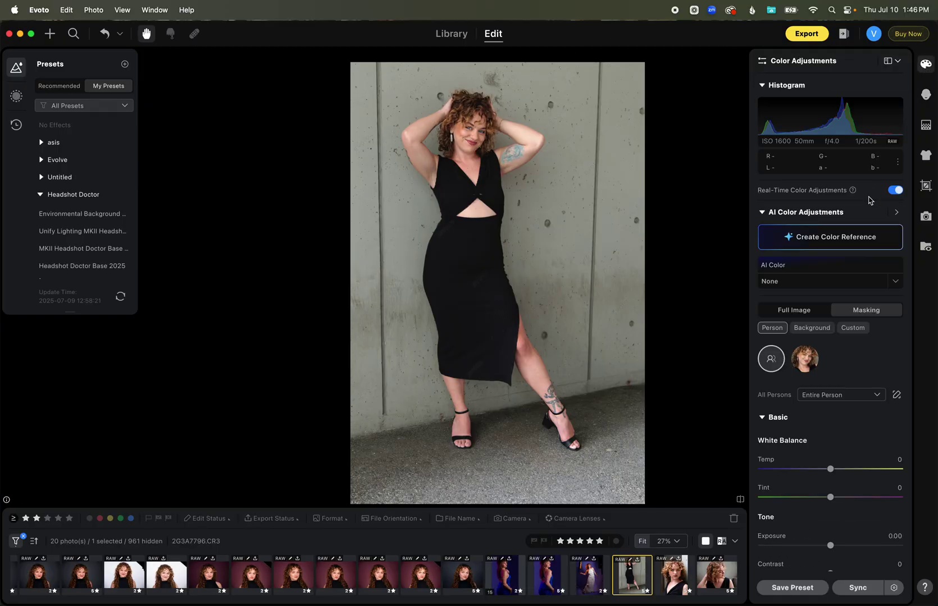
pyautogui.scroll(-5, 827, 475)
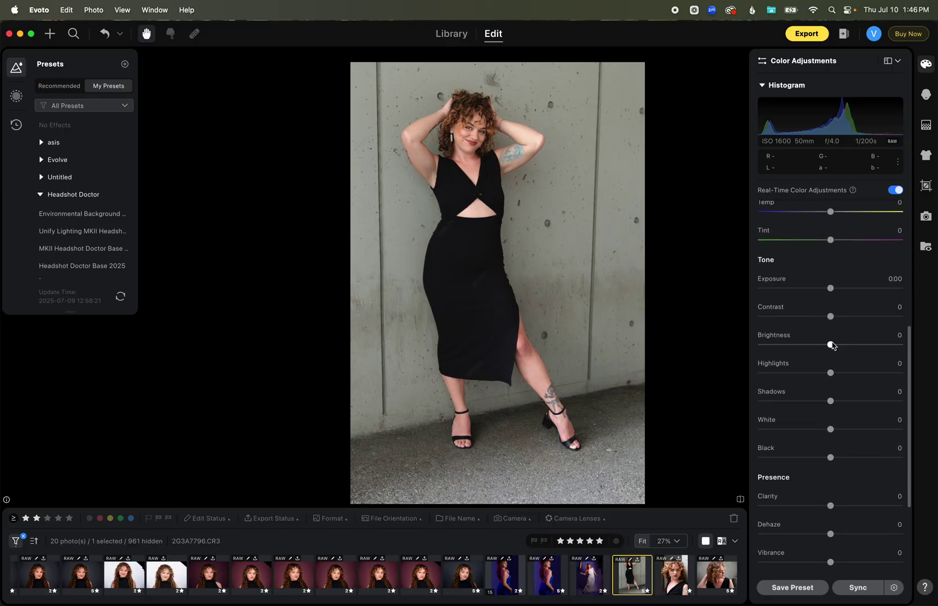
pyautogui.moveTo(830, 345)
pyautogui.mouseDown()
pyautogui.moveTo(846, 345)
pyautogui.moveTo(831, 352)
pyautogui.mouseUp()
pyautogui.scroll(6, 832, 351)
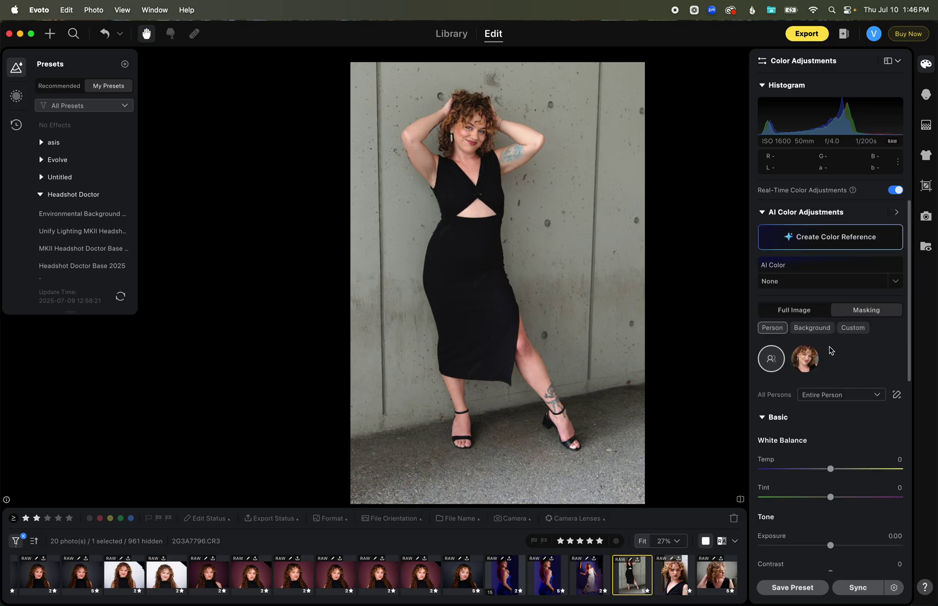
pyautogui.scroll(-10, 849, 496)
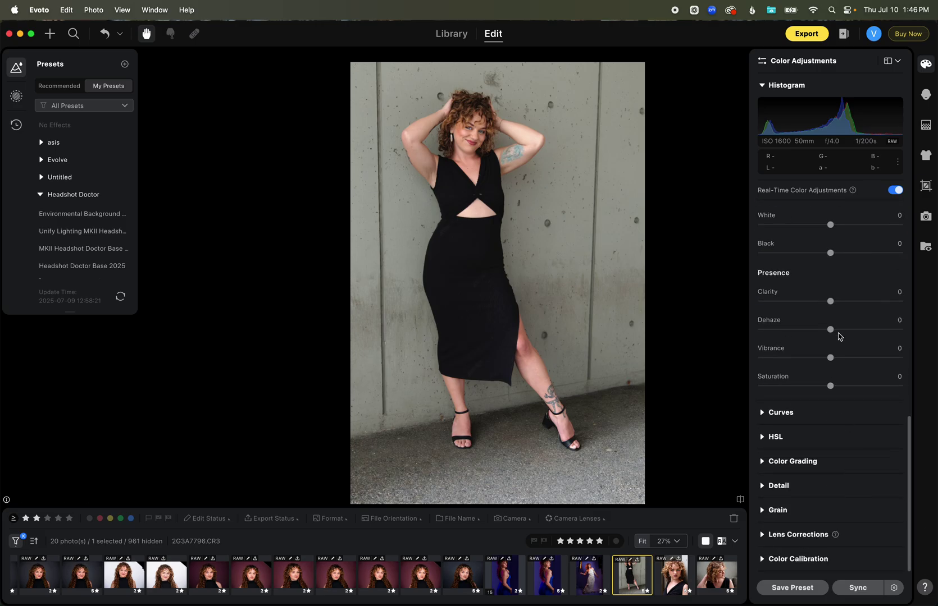
pyautogui.scroll(4, 836, 319)
pyautogui.moveTo(830, 344); pyautogui.dragTo(838, 346)
pyautogui.scroll(6, 833, 320)
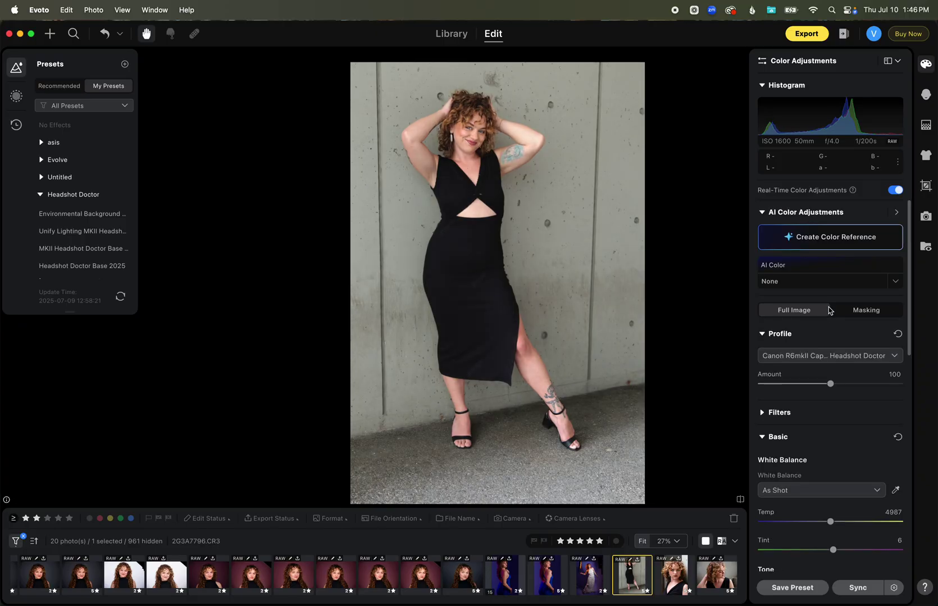
pyautogui.click(863, 309)
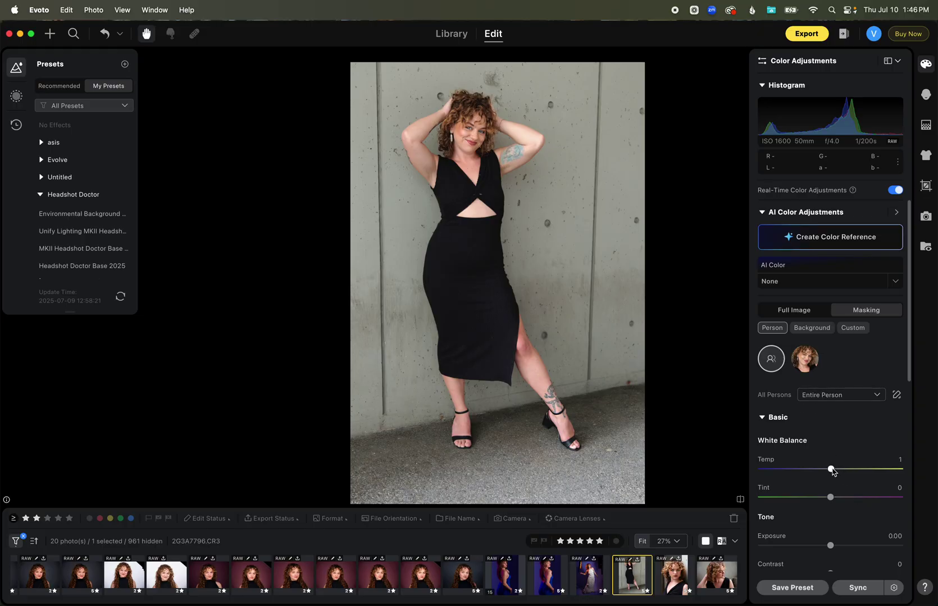
pyautogui.moveTo(830, 469)
pyautogui.mouseDown()
pyautogui.moveTo(844, 470)
pyautogui.moveTo(831, 473)
pyautogui.mouseUp()
pyautogui.click(839, 395)
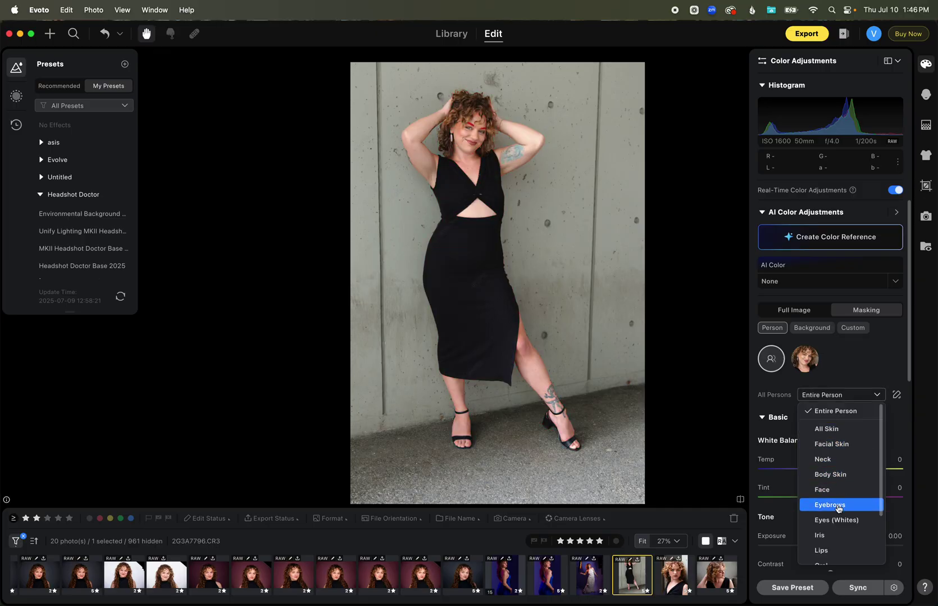
pyautogui.scroll(-3, 838, 522)
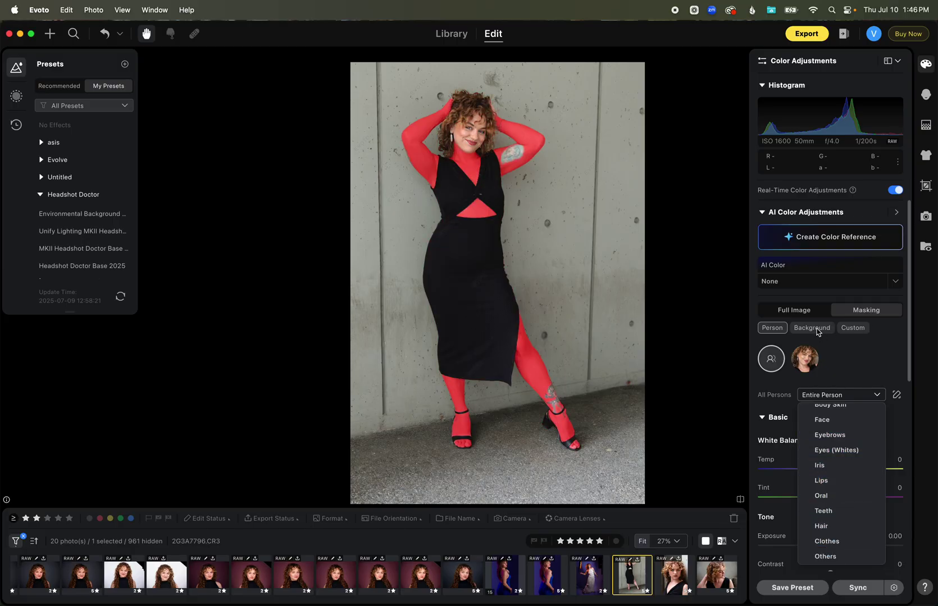
pyautogui.click(818, 331)
pyautogui.click(812, 329)
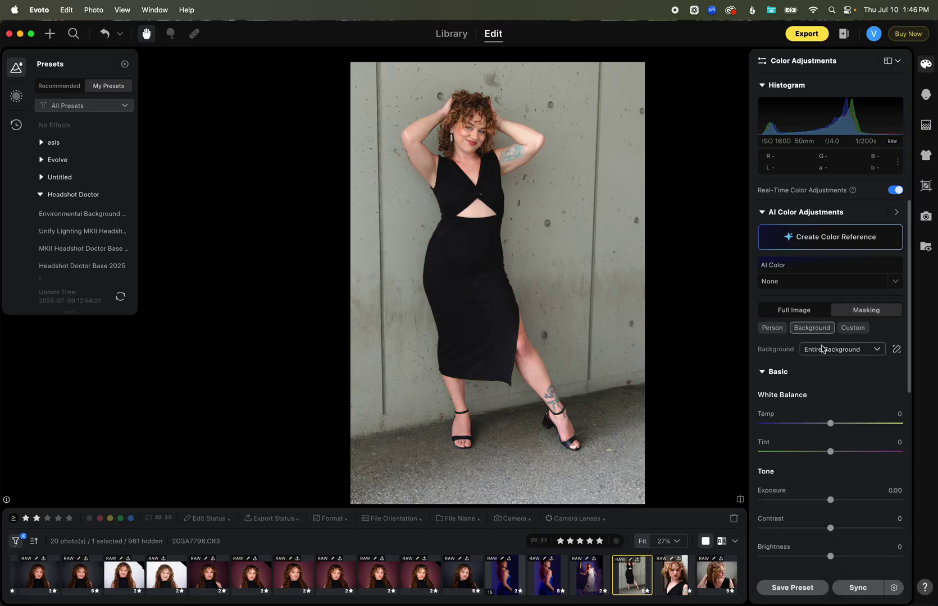
pyautogui.click(823, 350)
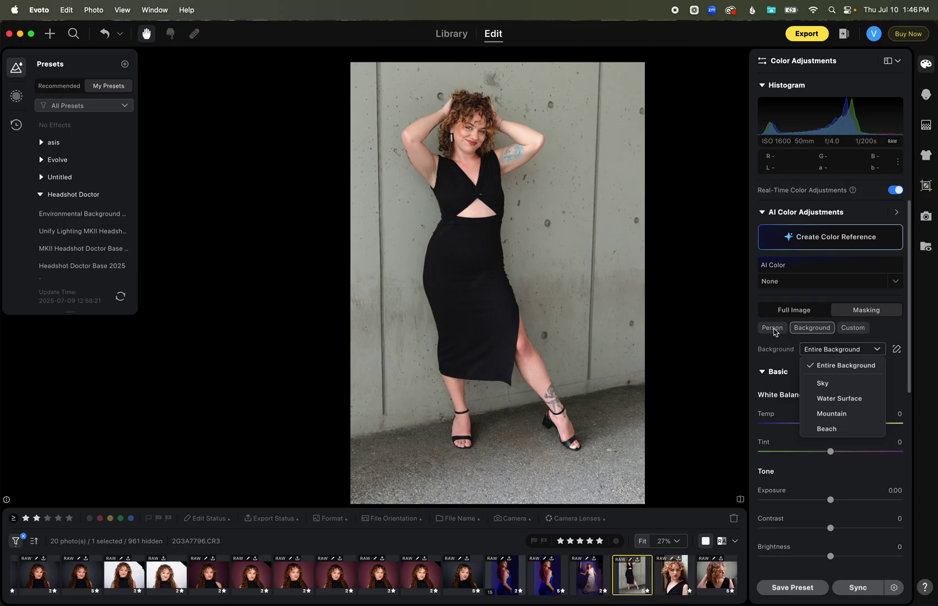
pyautogui.click(773, 331)
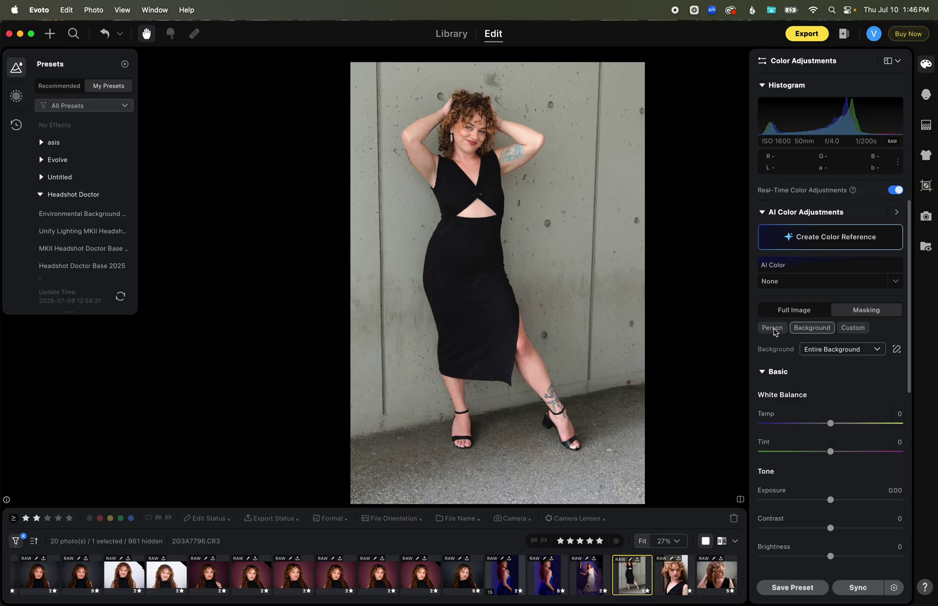
pyautogui.click(852, 329)
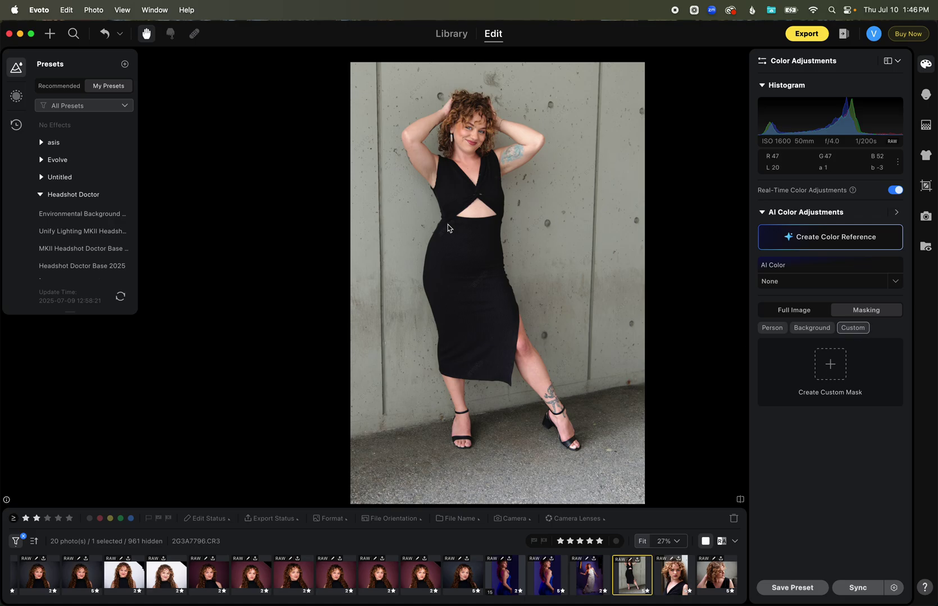
pyautogui.click(803, 315)
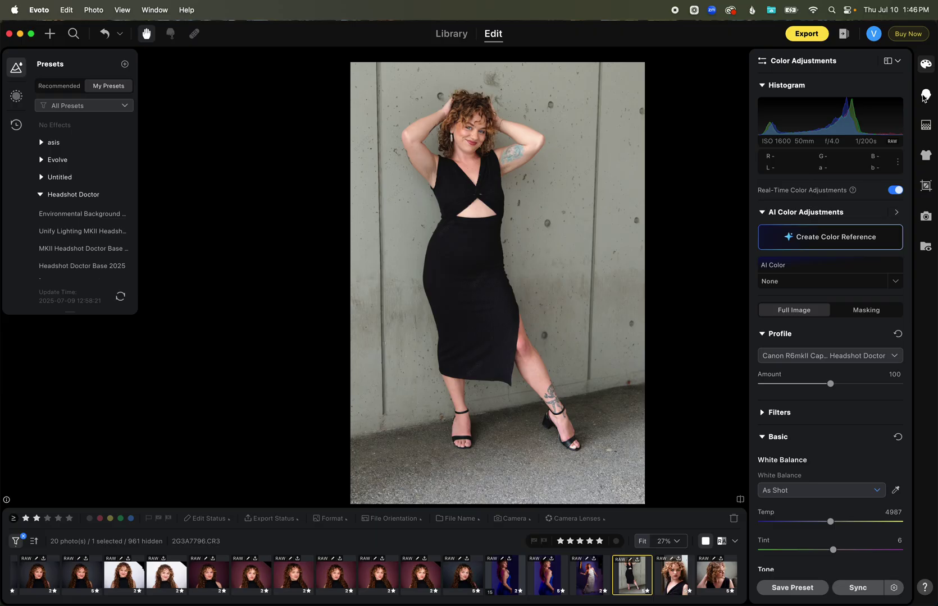
# - Bring up Portrait Retouching and browse its sections down to the blemish removal settings
pyautogui.click(923, 96)
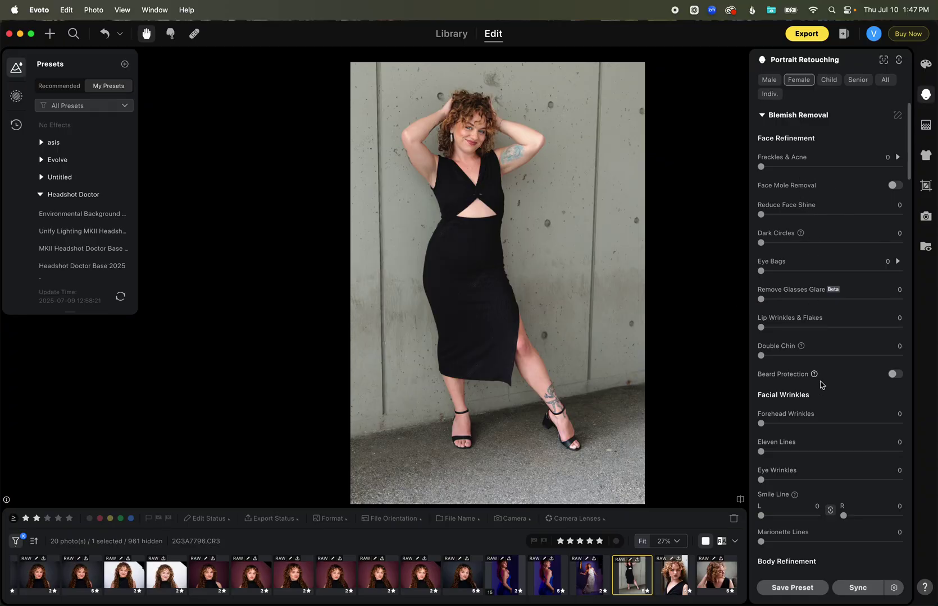
pyautogui.scroll(-5, 820, 384)
pyautogui.scroll(-5, 819, 383)
pyautogui.scroll(12, 820, 383)
pyautogui.scroll(-15, 819, 177)
pyautogui.scroll(15, 819, 177)
# - Apply the Environmental Background MKII Headshot Doctor Base 2025 preset and zoom in to check the face and tattoo
pyautogui.click(119, 219)
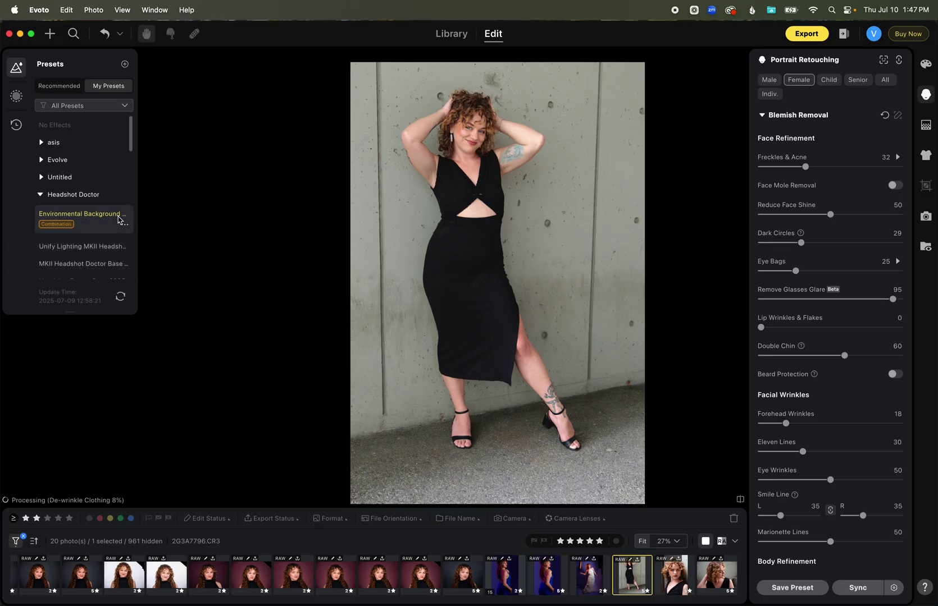
pyautogui.click(474, 105)
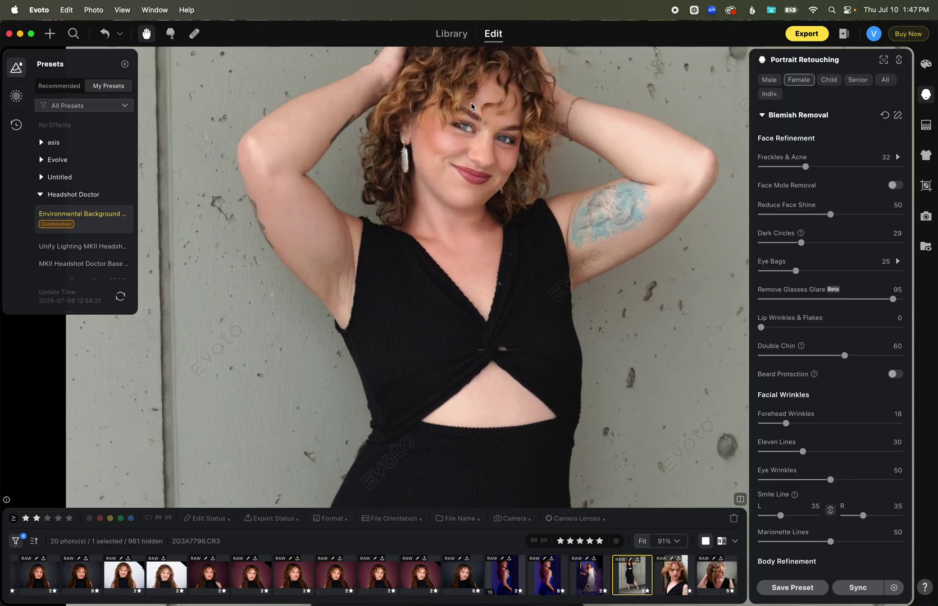
pyautogui.click(469, 152)
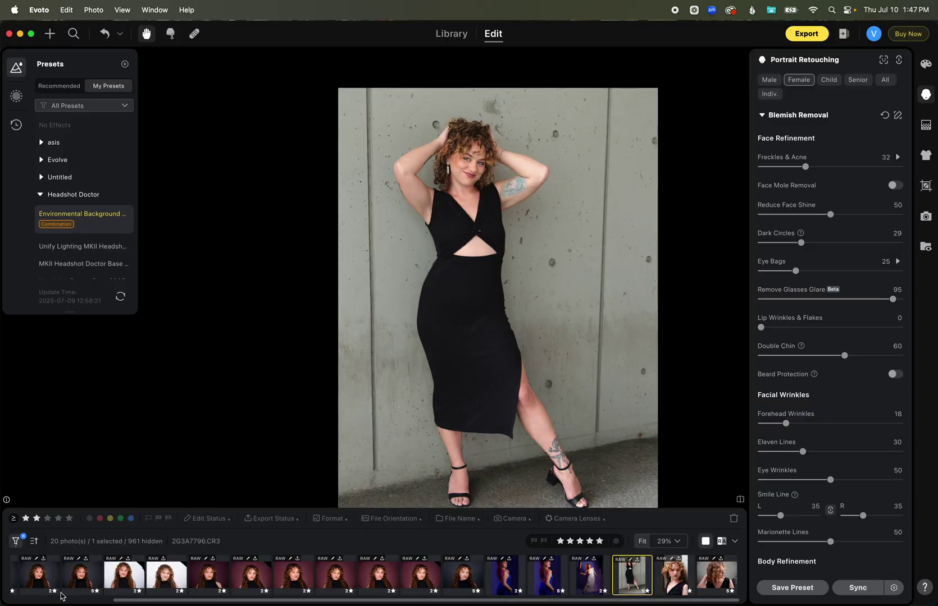
# - Inspect the curly-hair headshot fitted to view, then return to the full-length dress photo
pyautogui.click(85, 581)
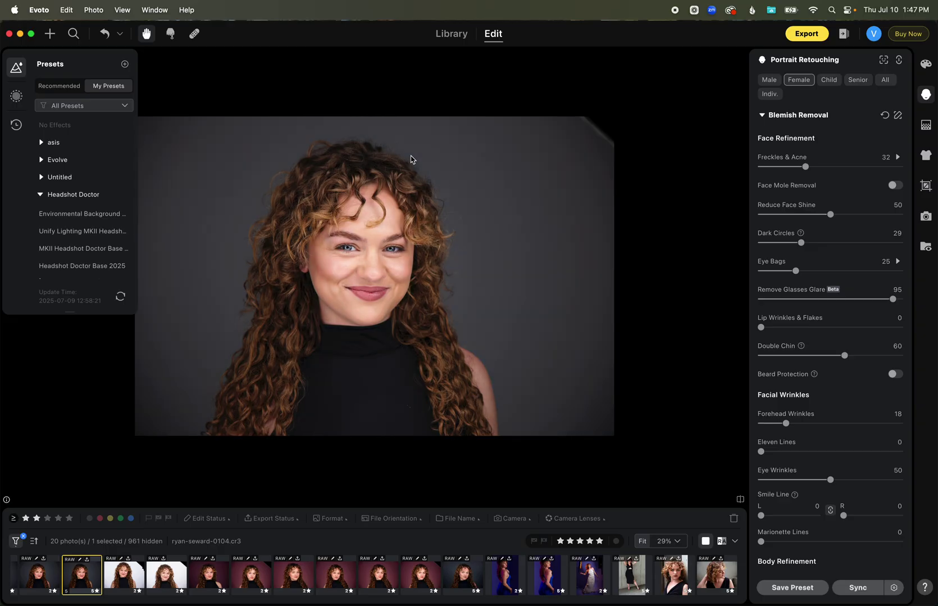
pyautogui.scroll(5, 329, 274)
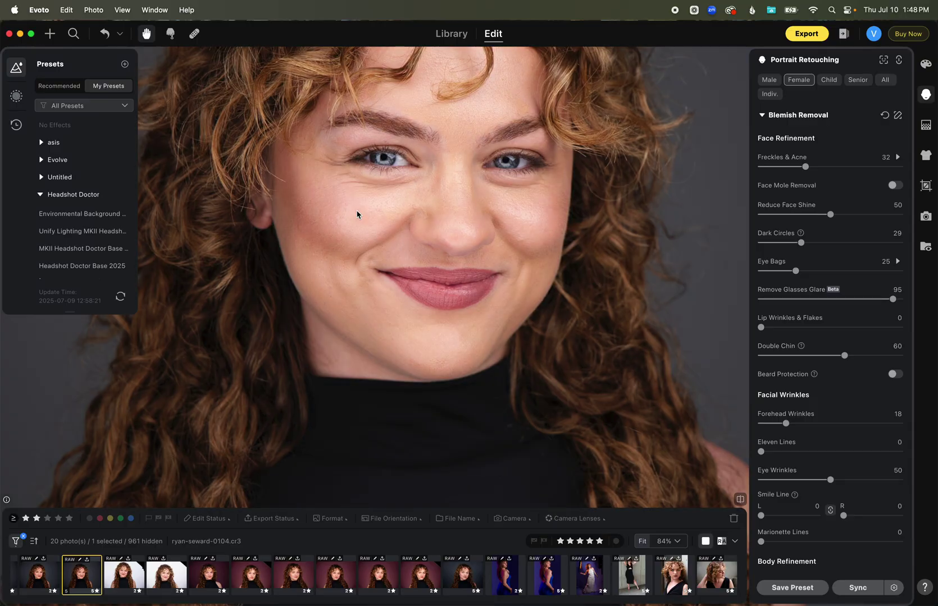
pyautogui.press('super+0')
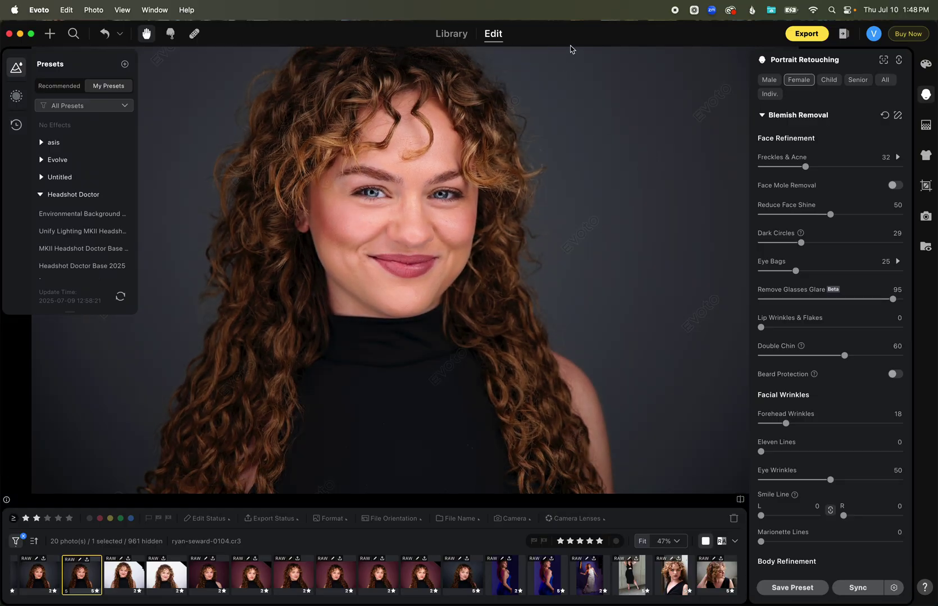
pyautogui.scroll(-3, 522, 183)
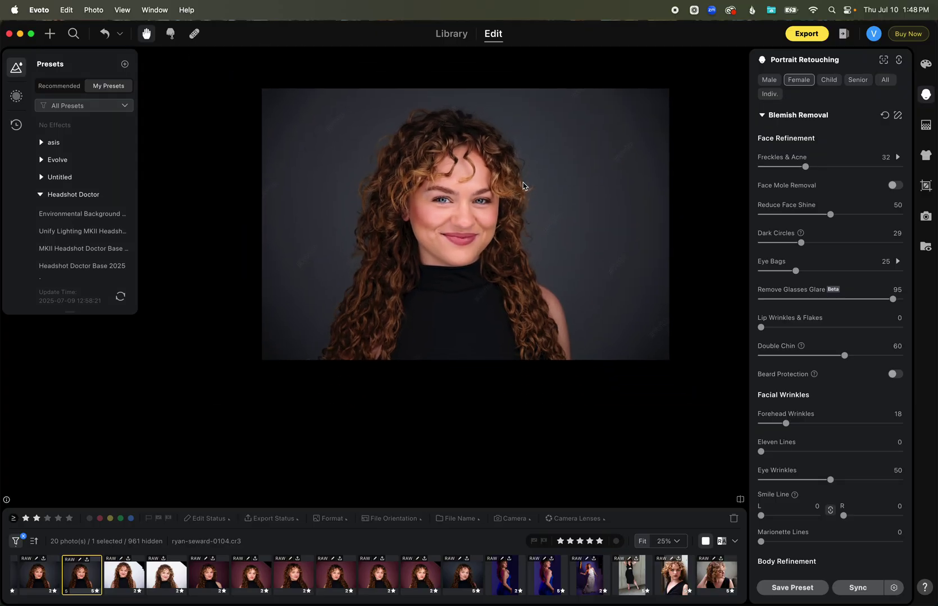
pyautogui.click(630, 575)
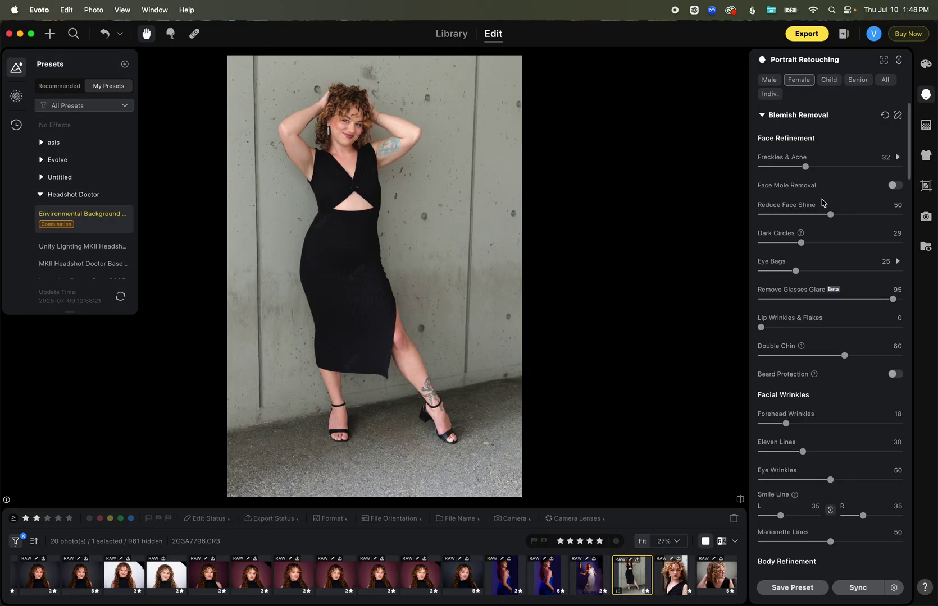
# - Set Gentle Smile to 12 under Facial Expression, then scroll on to Full Body Reshape
pyautogui.scroll(-15, 792, 385)
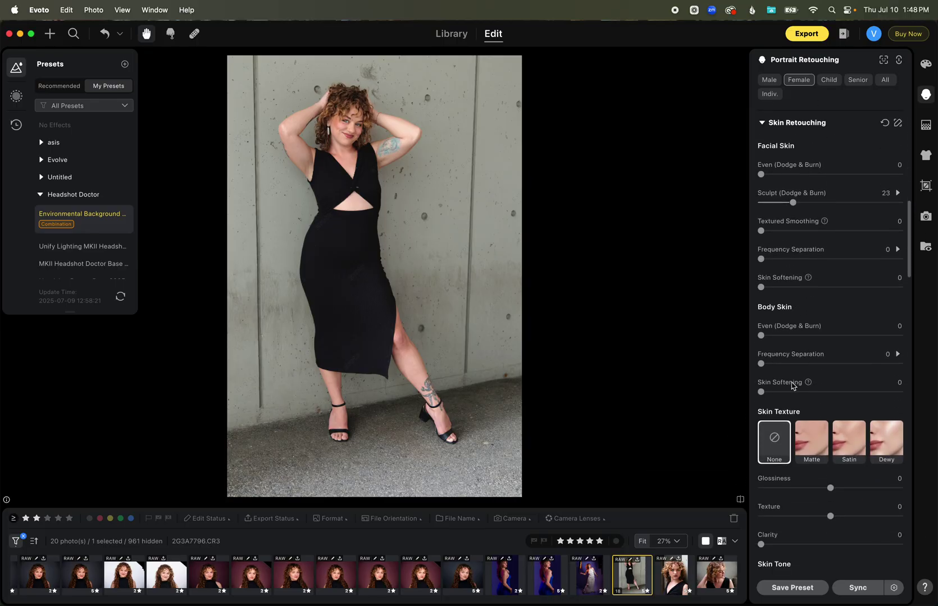
pyautogui.scroll(-5, 792, 385)
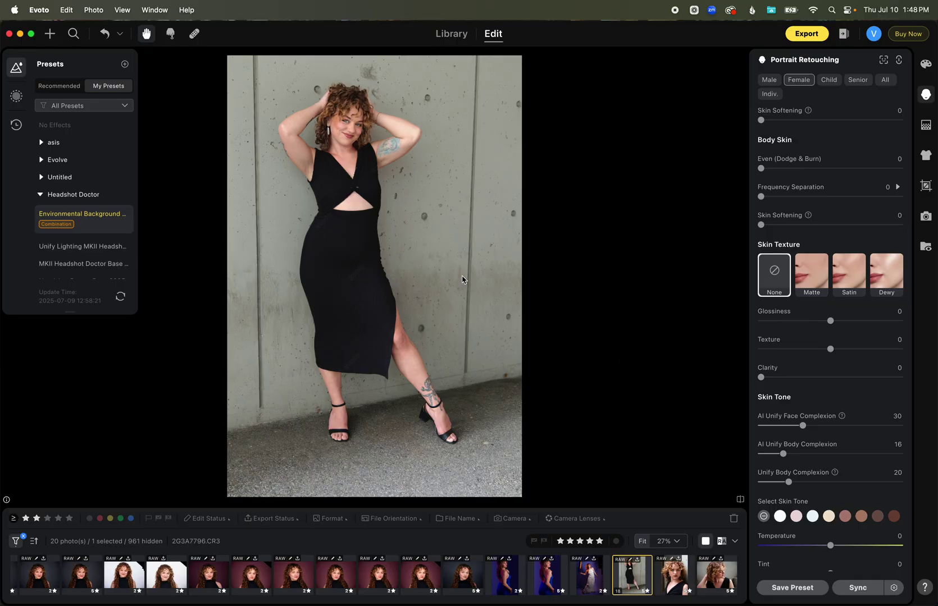
pyautogui.scroll(-15, 799, 412)
pyautogui.scroll(-11, 801, 414)
pyautogui.scroll(-3, 801, 413)
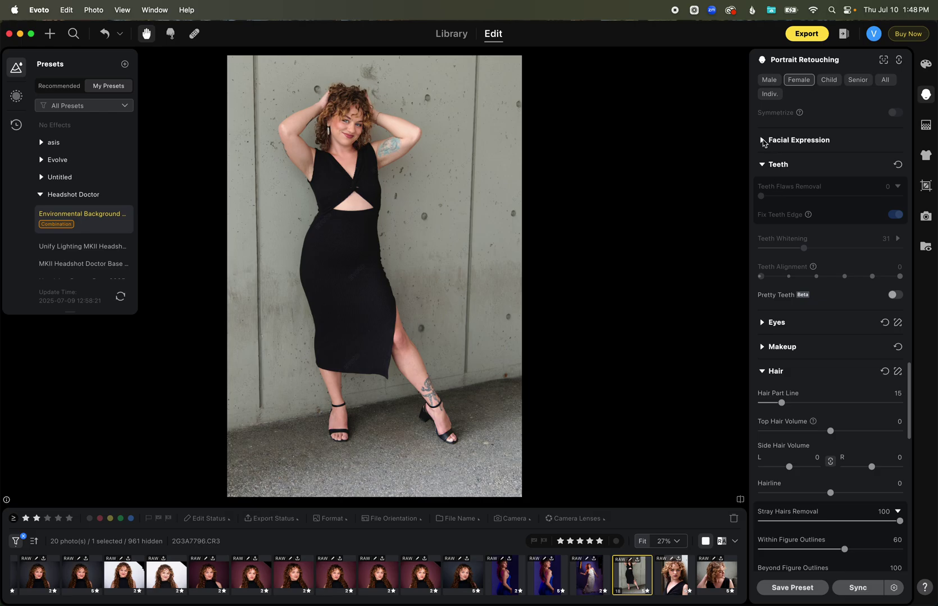
pyautogui.click(762, 141)
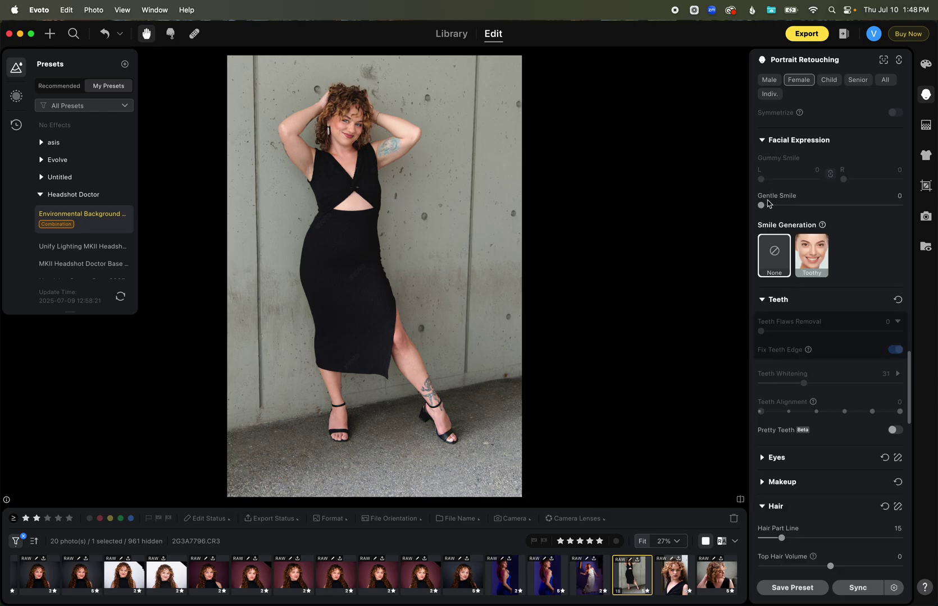
pyautogui.moveTo(761, 205); pyautogui.dragTo(703, 214)
pyautogui.scroll(-15, 822, 350)
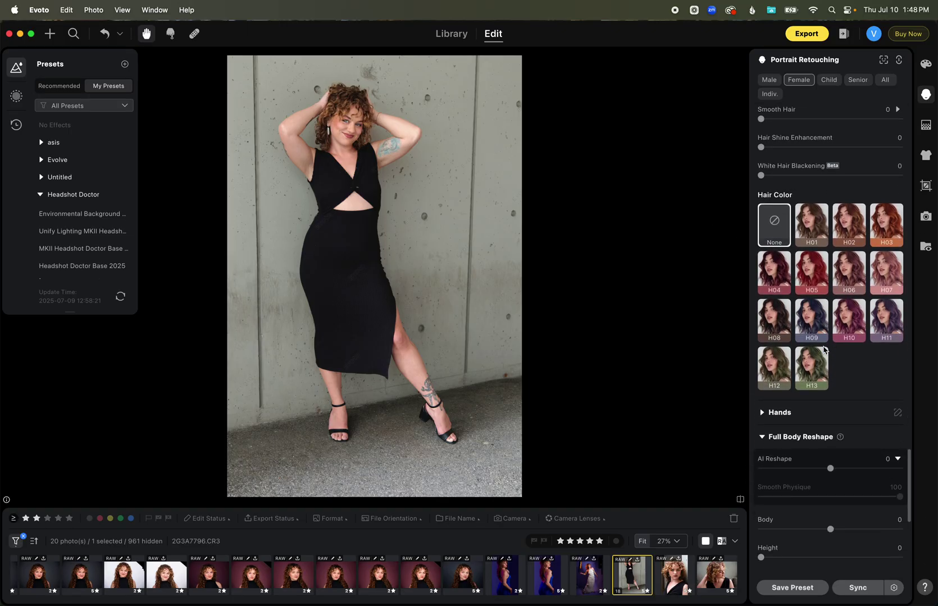
pyautogui.scroll(-5, 823, 351)
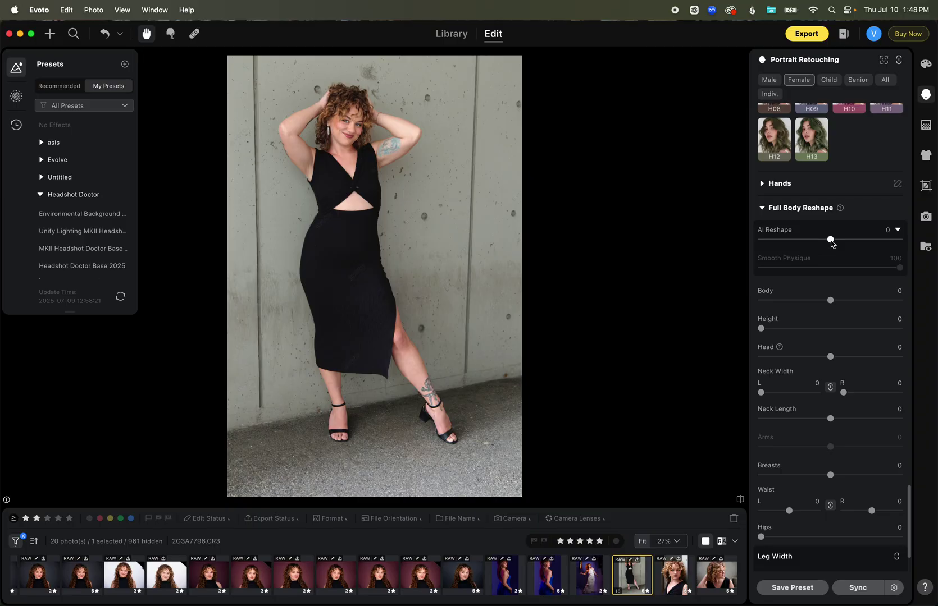
pyautogui.moveTo(830, 241); pyautogui.dragTo(788, 251)
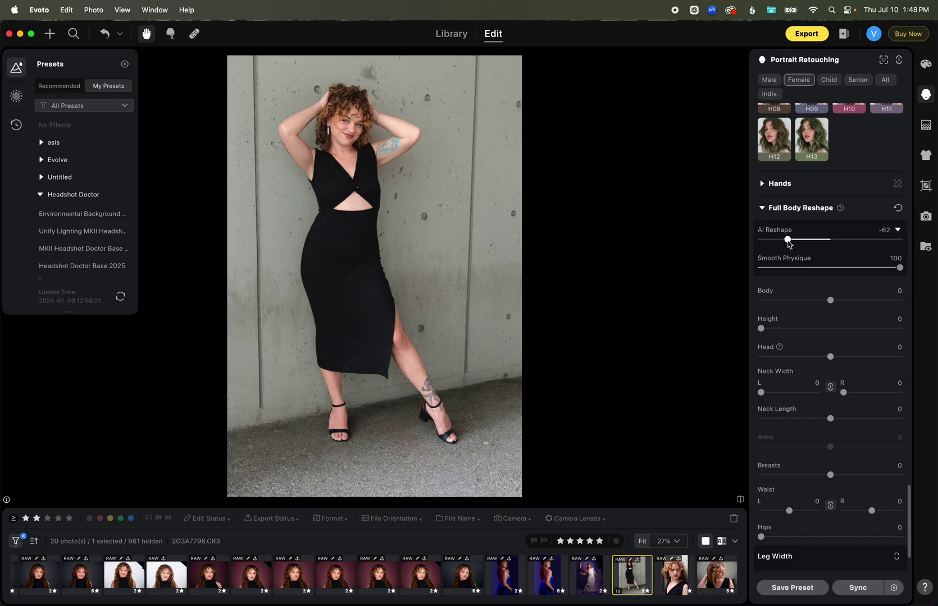
pyautogui.moveTo(787, 240); pyautogui.dragTo(834, 246)
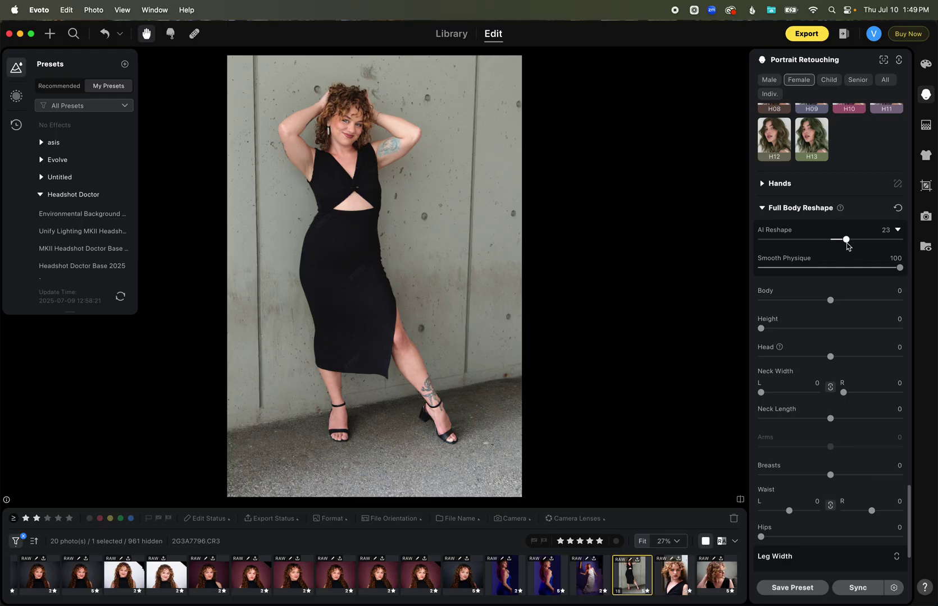
pyautogui.moveTo(846, 243); pyautogui.dragTo(830, 242)
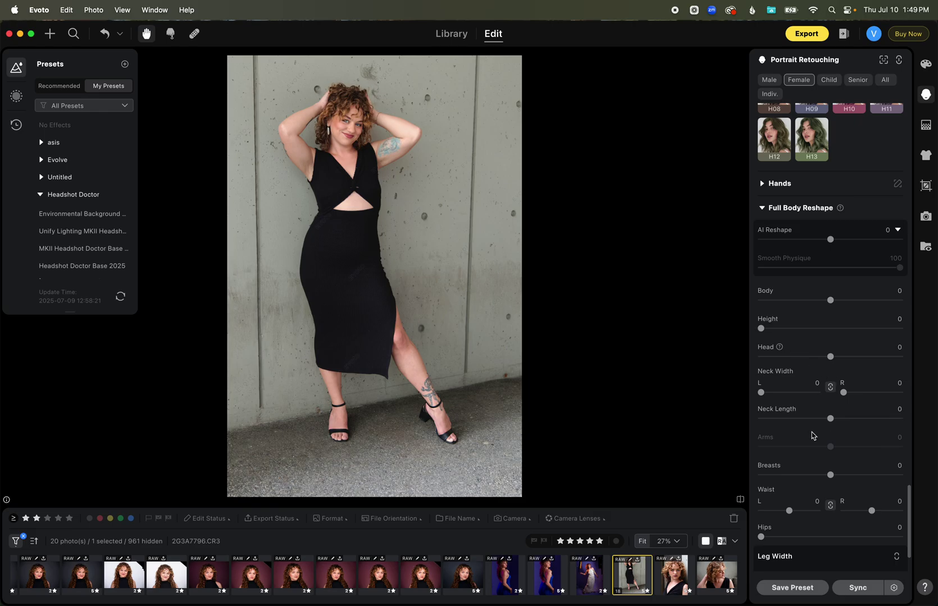
# - Set Waist to -21 on both sides and Hips to 39, testing the Breasts, Calf and Neck Length sliders
pyautogui.scroll(-3, 812, 435)
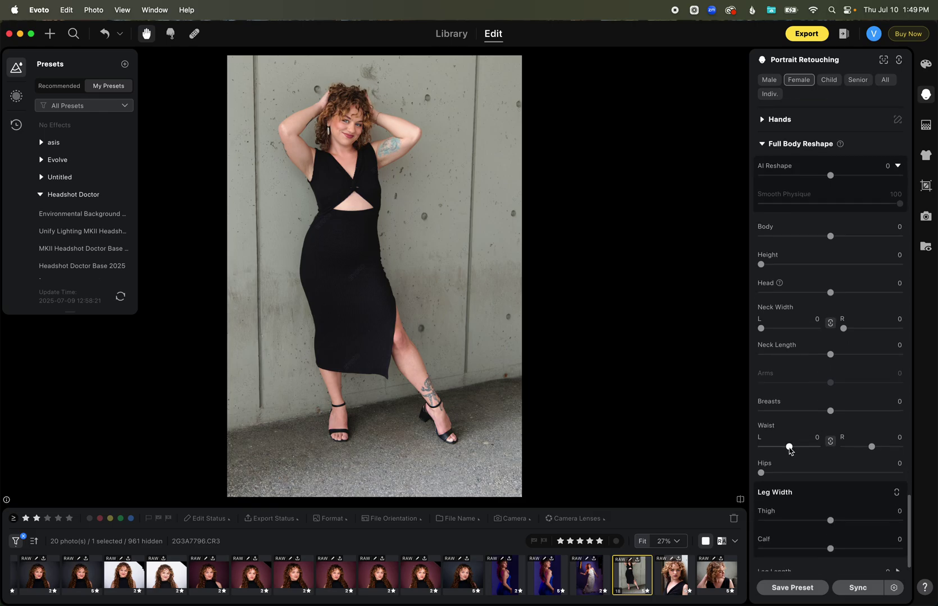
pyautogui.moveTo(790, 451); pyautogui.dragTo(815, 476)
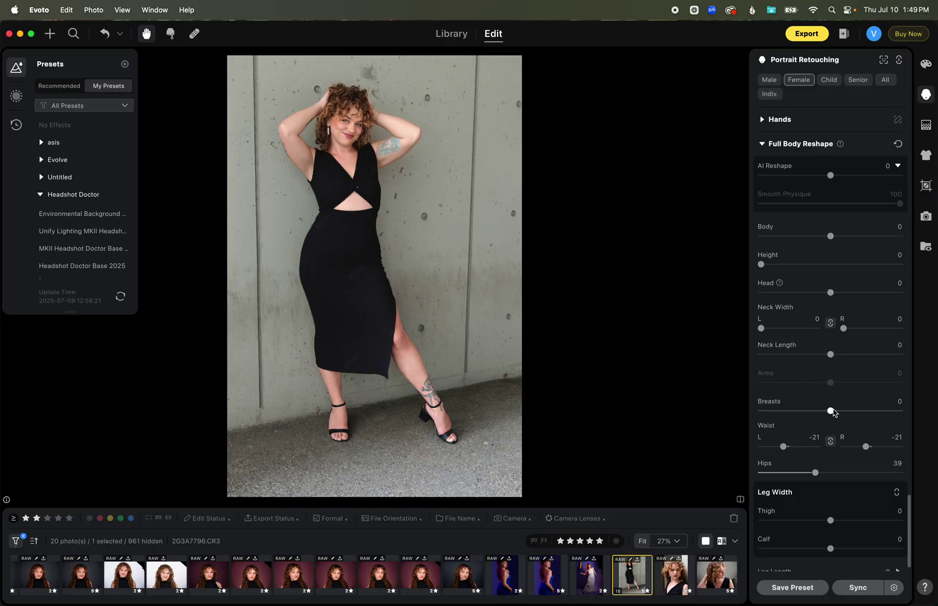
pyautogui.moveTo(834, 413)
pyautogui.mouseDown()
pyautogui.moveTo(857, 412)
pyautogui.moveTo(833, 413)
pyautogui.mouseUp()
pyautogui.scroll(-1, 788, 517)
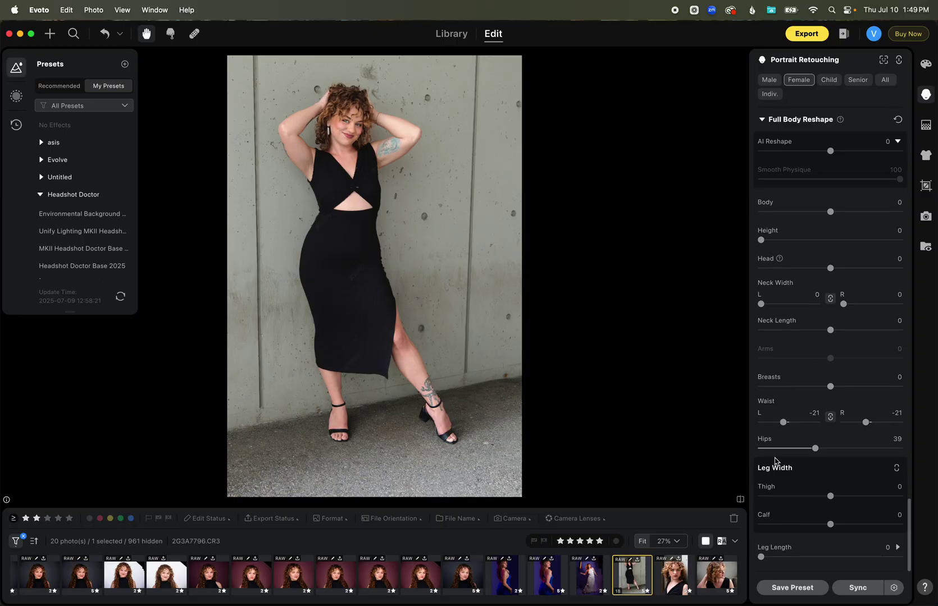
pyautogui.scroll(1, 775, 458)
pyautogui.scroll(2, 775, 461)
pyautogui.scroll(-3, 787, 472)
pyautogui.moveTo(830, 525)
pyautogui.mouseDown()
pyautogui.moveTo(786, 533)
pyautogui.moveTo(832, 539)
pyautogui.mouseUp()
pyautogui.scroll(2, 831, 496)
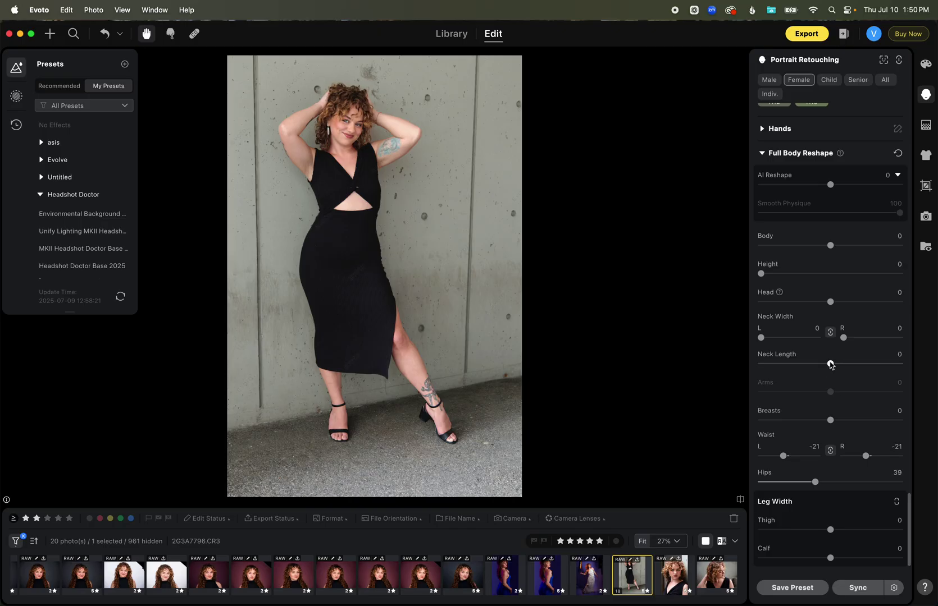
pyautogui.moveTo(830, 365)
pyautogui.mouseDown()
pyautogui.moveTo(848, 364)
pyautogui.moveTo(830, 369)
pyautogui.mouseUp()
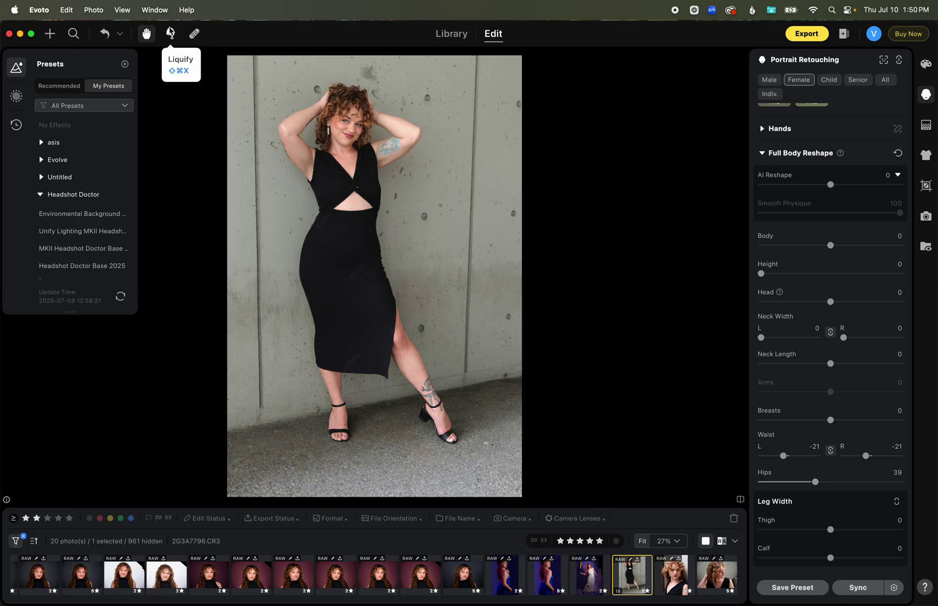
# - Forward-warp the dress near the bust in Liquify with brush size 400, and apply it
pyautogui.click(170, 33)
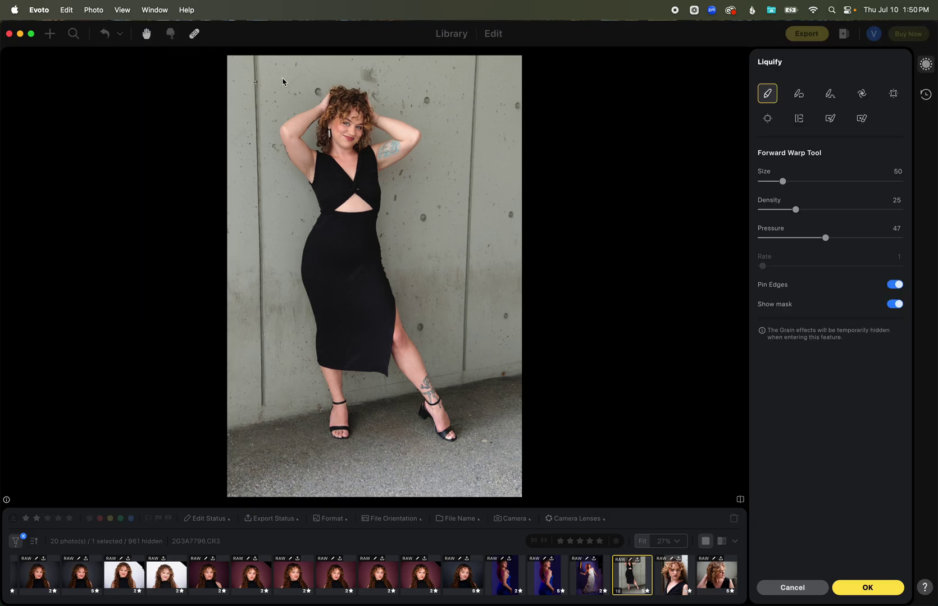
pyautogui.moveTo(783, 182)
pyautogui.mouseDown()
pyautogui.moveTo(808, 186)
pyautogui.moveTo(796, 184)
pyautogui.mouseUp()
pyautogui.scroll(5, 378, 177)
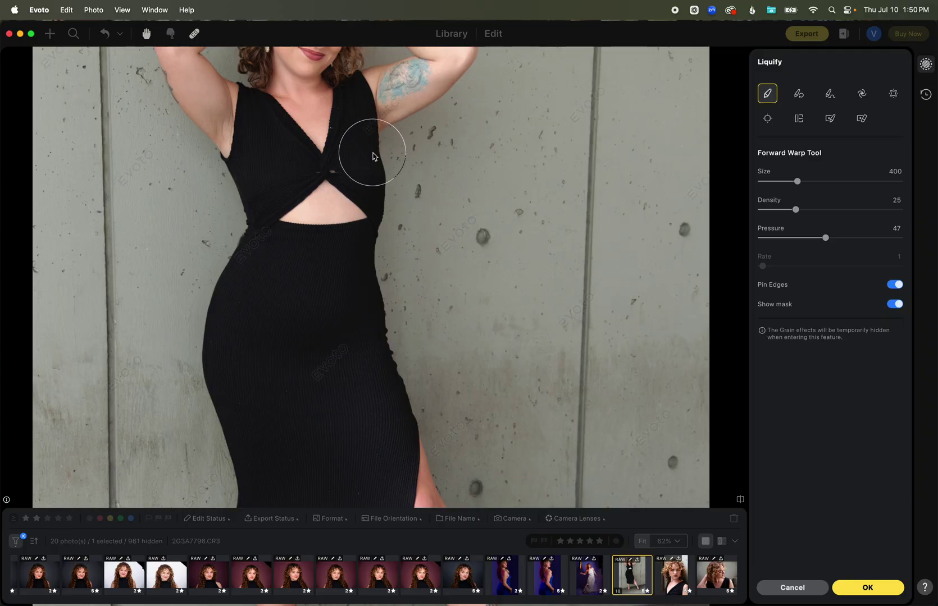
pyautogui.moveTo(372, 156); pyautogui.dragTo(376, 158)
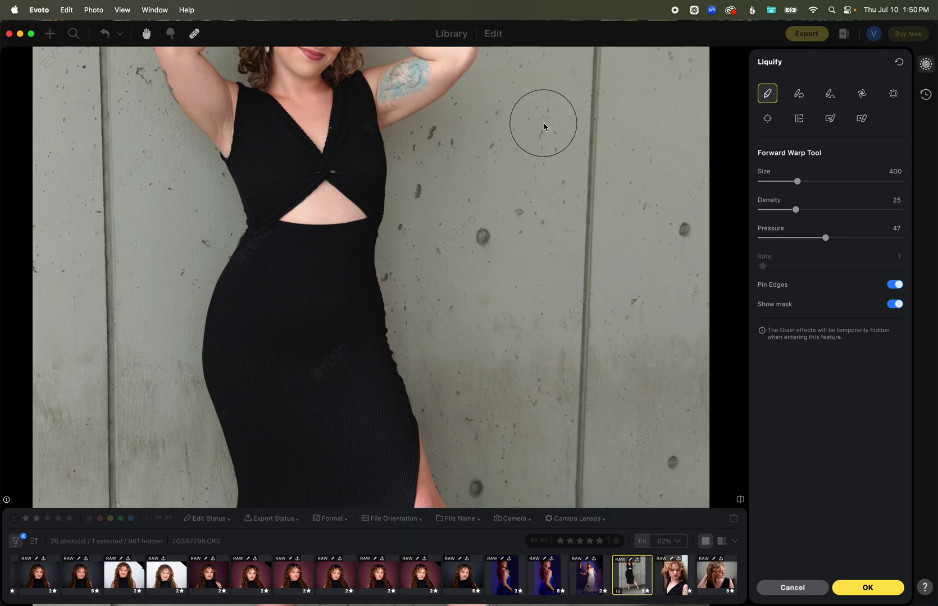
pyautogui.scroll(-5, 544, 127)
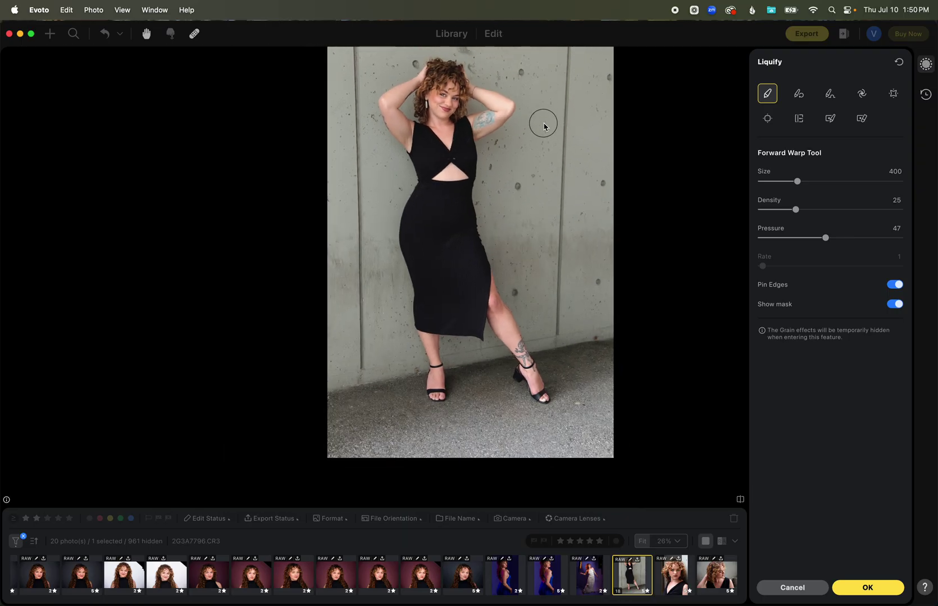
pyautogui.click(865, 588)
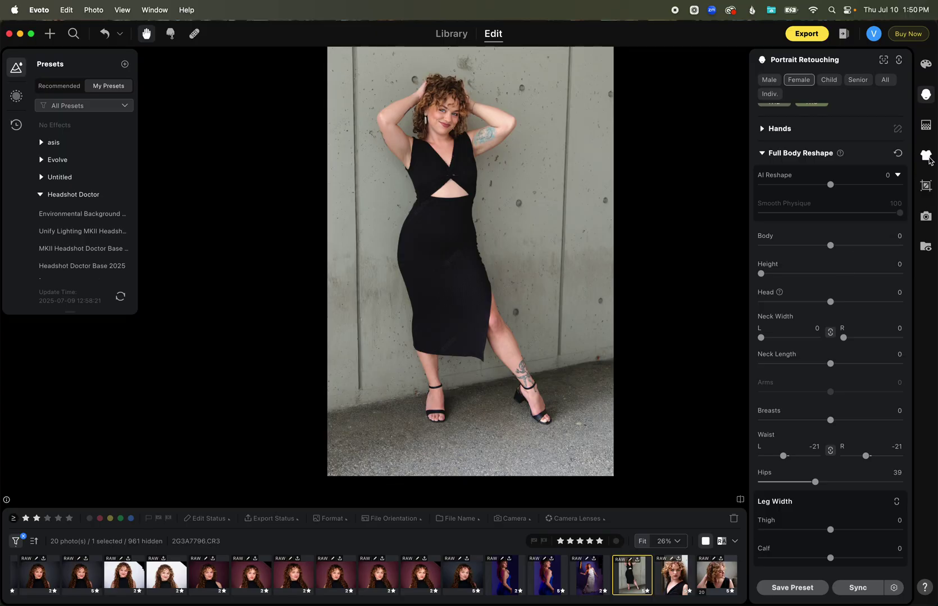
# - Bring up Clothing Adjustment and zoom in along the dress edge
pyautogui.click(925, 156)
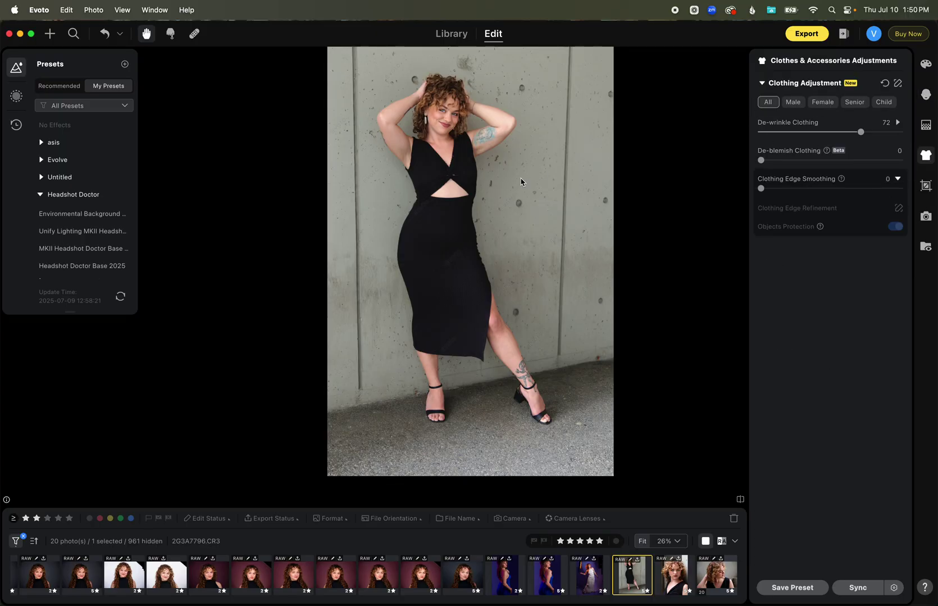
pyautogui.scroll(5, 477, 243)
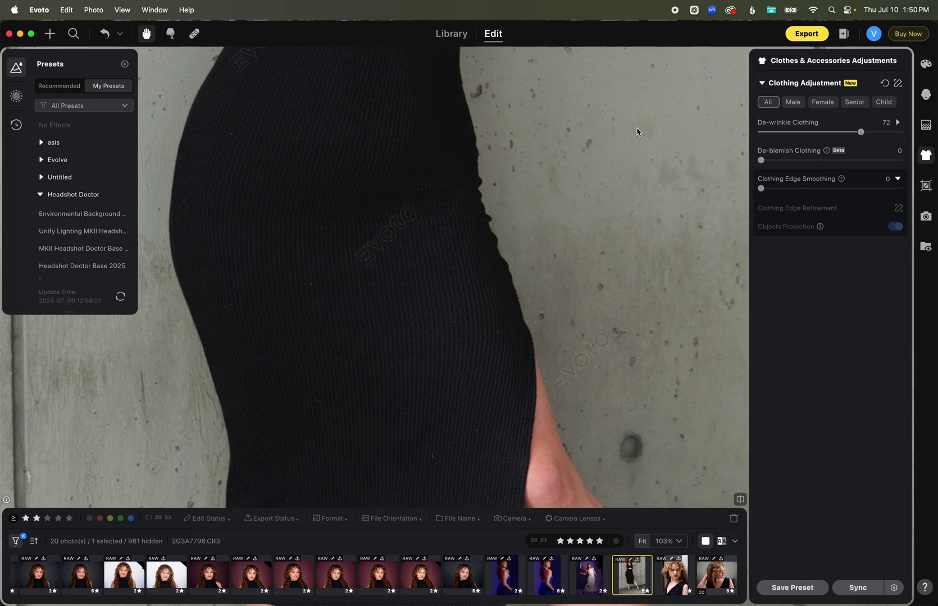
pyautogui.scroll(5, 637, 131)
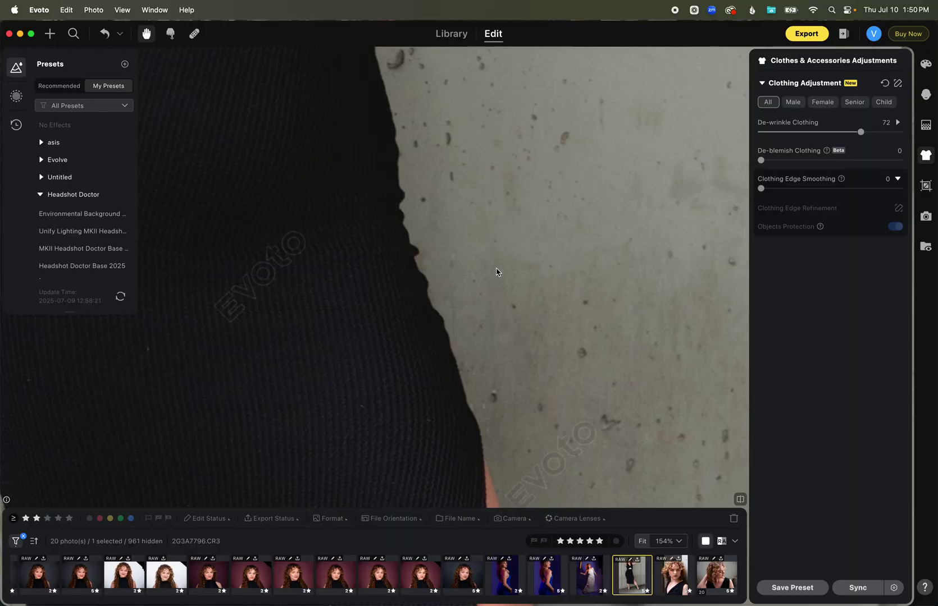
pyautogui.moveTo(496, 273); pyautogui.dragTo(613, 105)
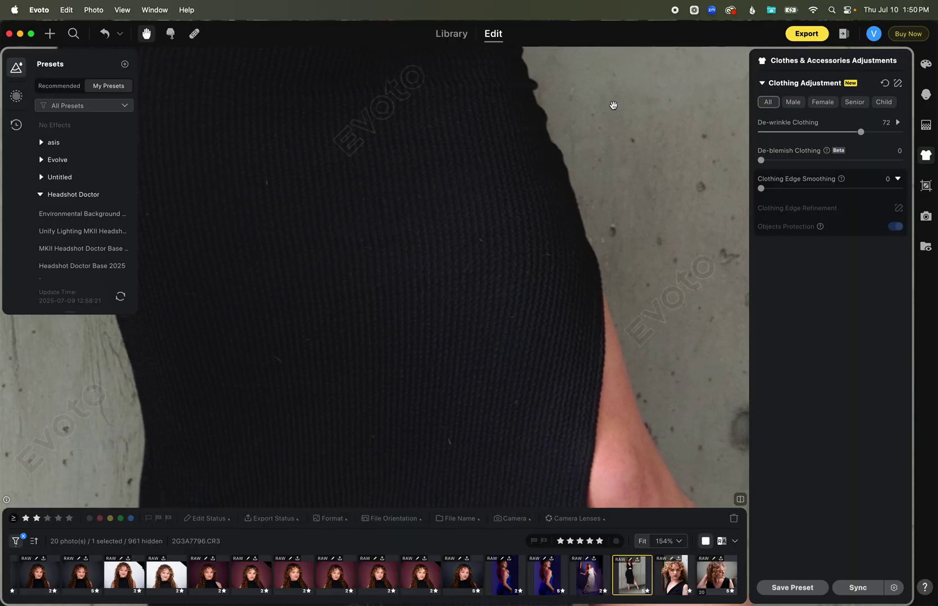
# - Raise De-blemish Clothing to 89 and review the black dress
pyautogui.click(831, 160)
pyautogui.moveTo(833, 163); pyautogui.dragTo(724, 171)
pyautogui.scroll(5, 246, 167)
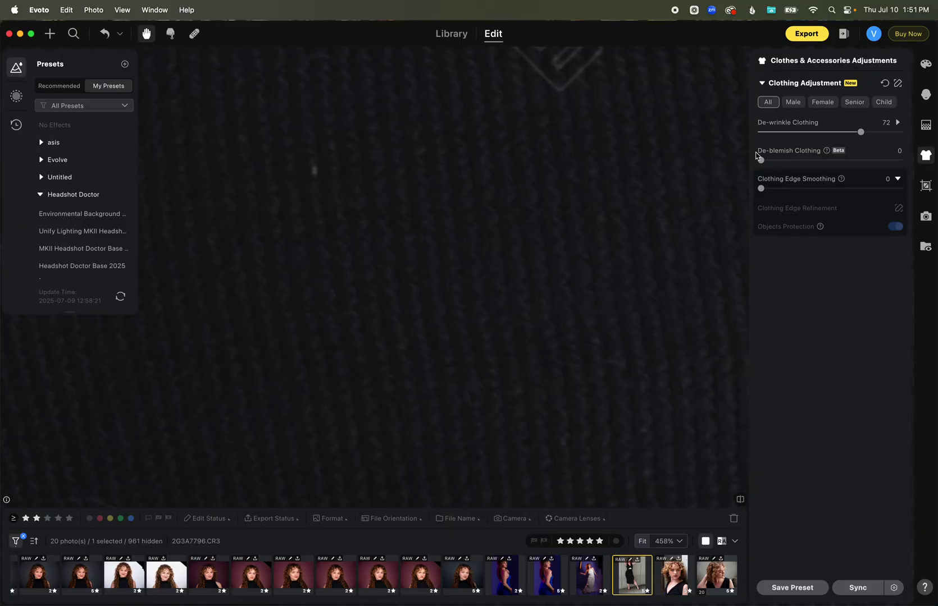
pyautogui.moveTo(761, 160); pyautogui.dragTo(886, 160)
pyautogui.scroll(-4, 718, 148)
pyautogui.scroll(-4, 718, 149)
pyautogui.moveTo(475, 150); pyautogui.dragTo(450, 181)
pyautogui.scroll(-2, 419, 394)
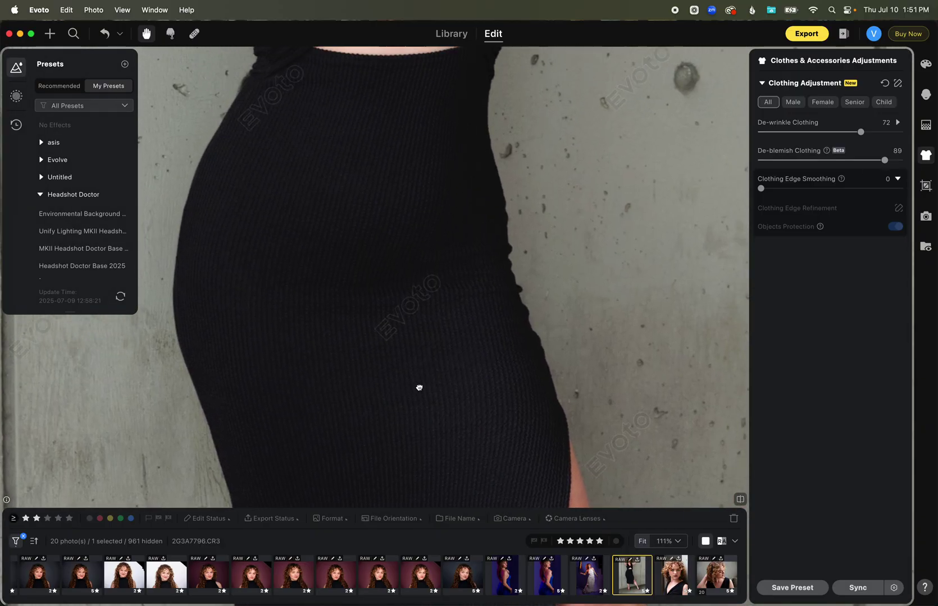
pyautogui.scroll(-2, 403, 318)
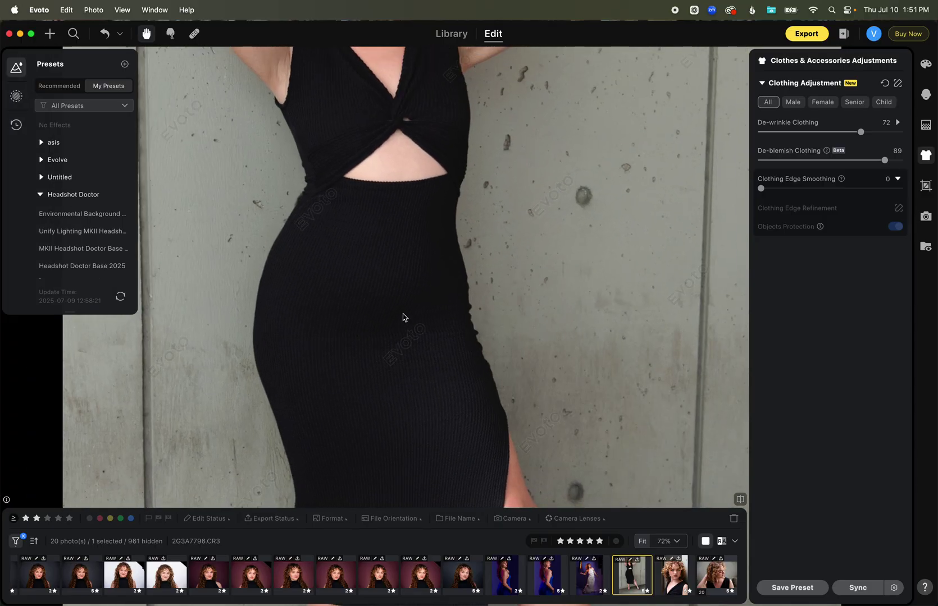
# - Set Clothing Edge Smoothing to 100, briefly comparing it against 0
pyautogui.scroll(5, 490, 326)
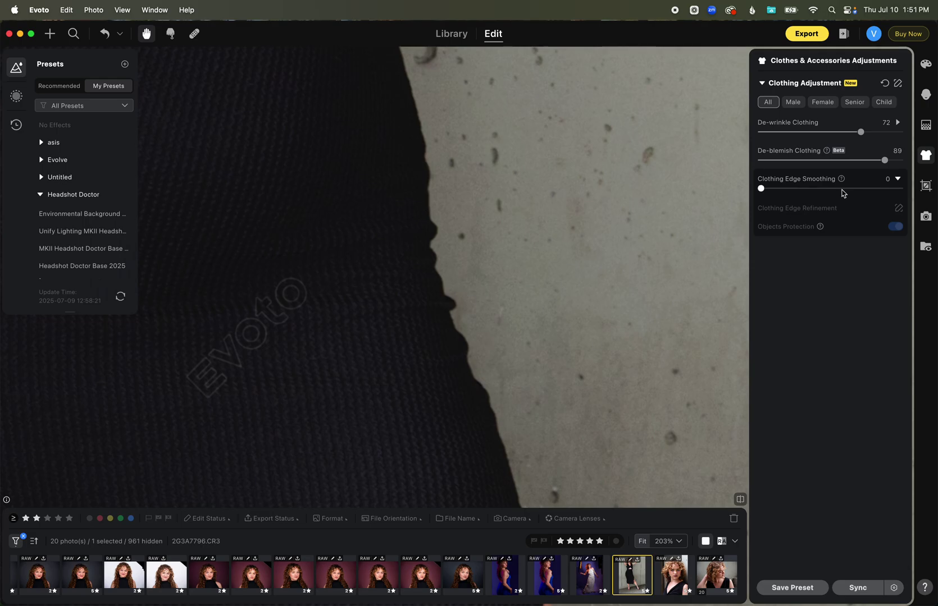
pyautogui.scroll(-5, 563, 230)
pyautogui.scroll(5, 562, 231)
pyautogui.moveTo(762, 189); pyautogui.dragTo(924, 187)
pyautogui.scroll(-4, 611, 155)
pyautogui.scroll(-1, 611, 156)
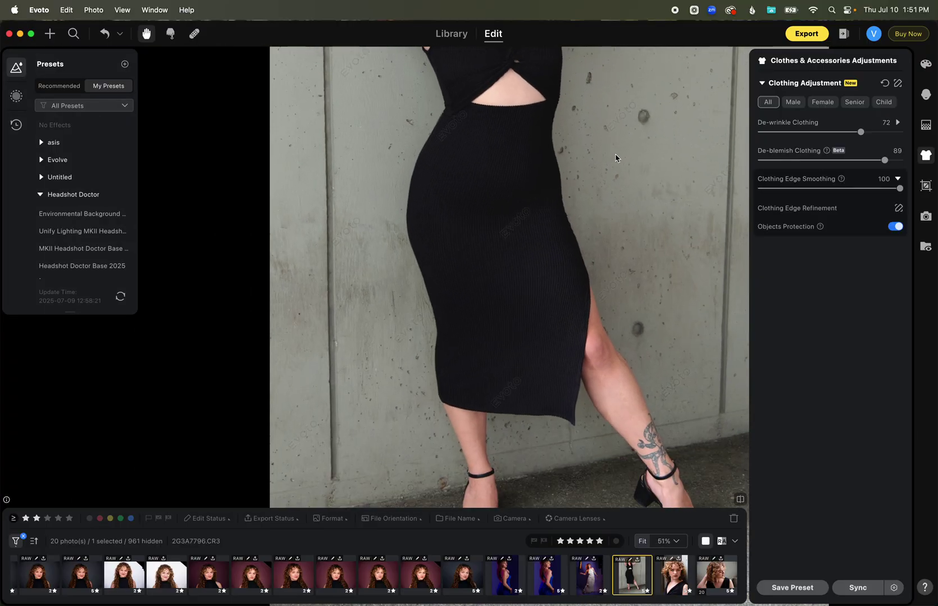
pyautogui.moveTo(900, 189); pyautogui.dragTo(761, 189)
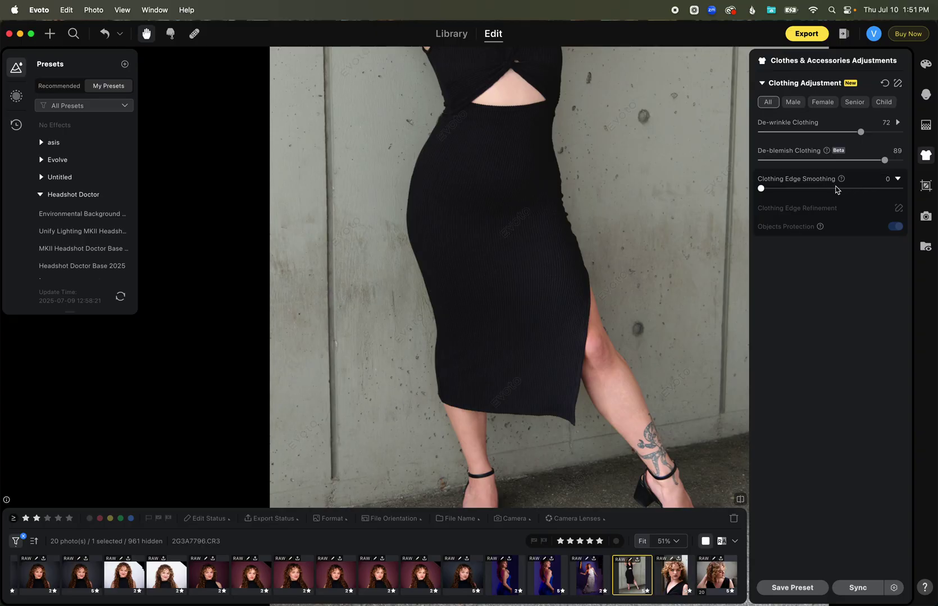
pyautogui.moveTo(761, 189); pyautogui.dragTo(900, 189)
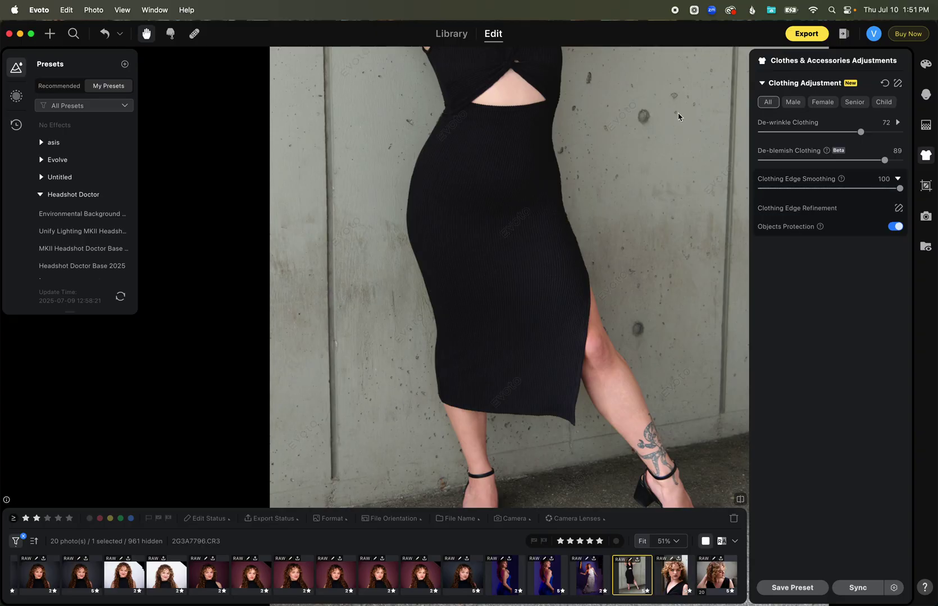
pyautogui.scroll(-5, 679, 117)
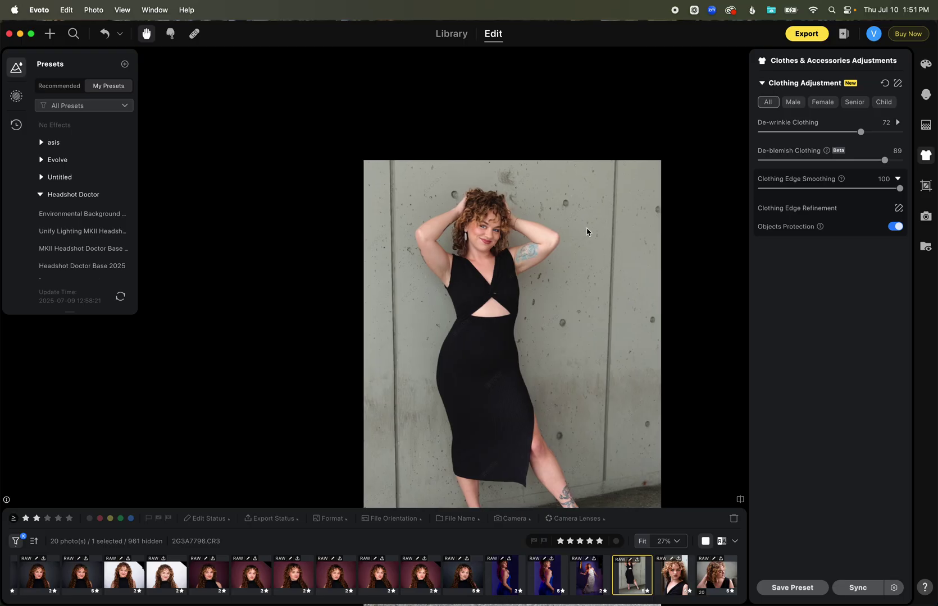
# - Switch on the Tattoos toggle under Body Refinement in Portrait Retouching
pyautogui.moveTo(581, 241); pyautogui.dragTo(525, 201)
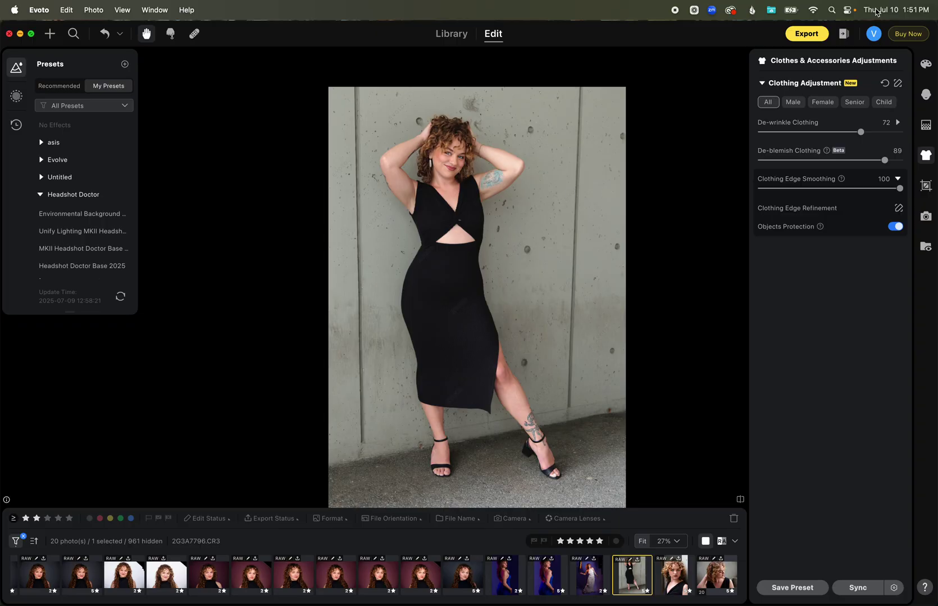
pyautogui.click(926, 94)
pyautogui.scroll(15, 878, 182)
pyautogui.scroll(-5, 877, 181)
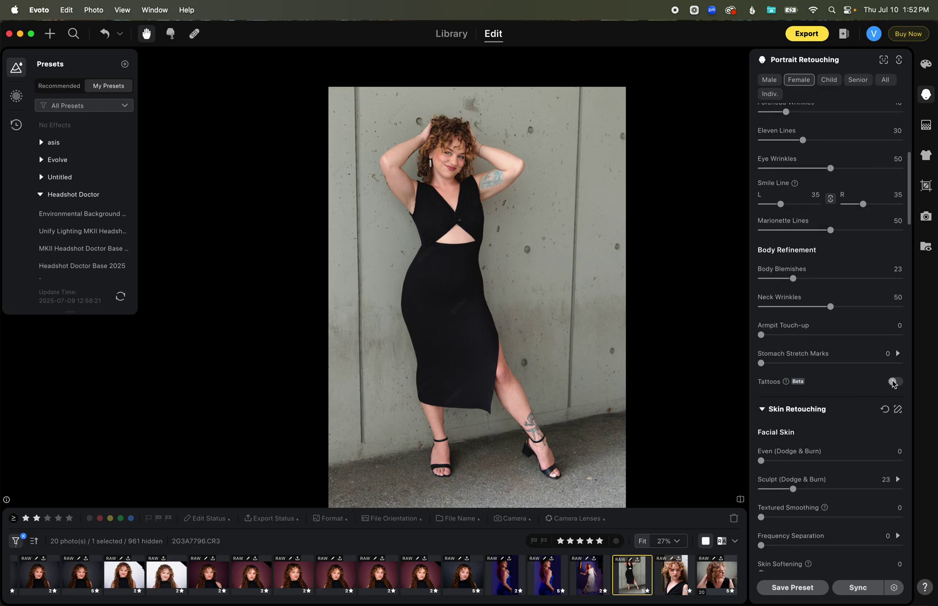
pyautogui.click(892, 383)
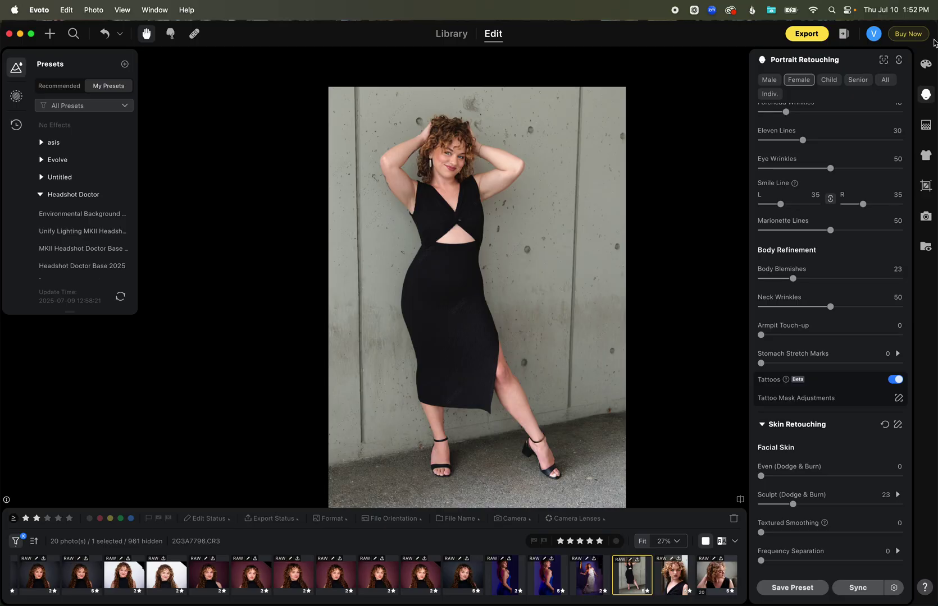
# - Switch to AI Color Adjustments and colour-match the black-dress photo to the Prada reference
pyautogui.click(926, 64)
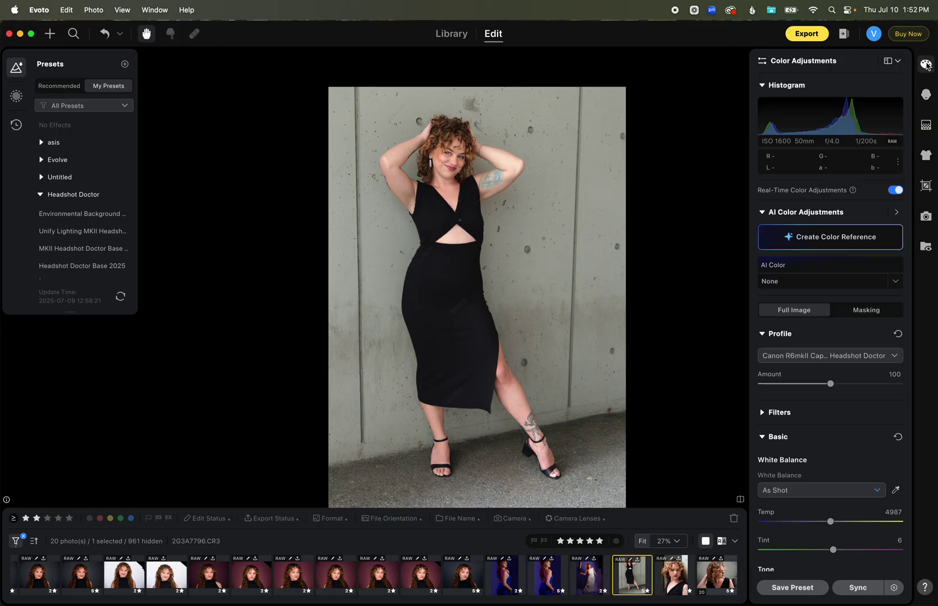
pyautogui.click(896, 60)
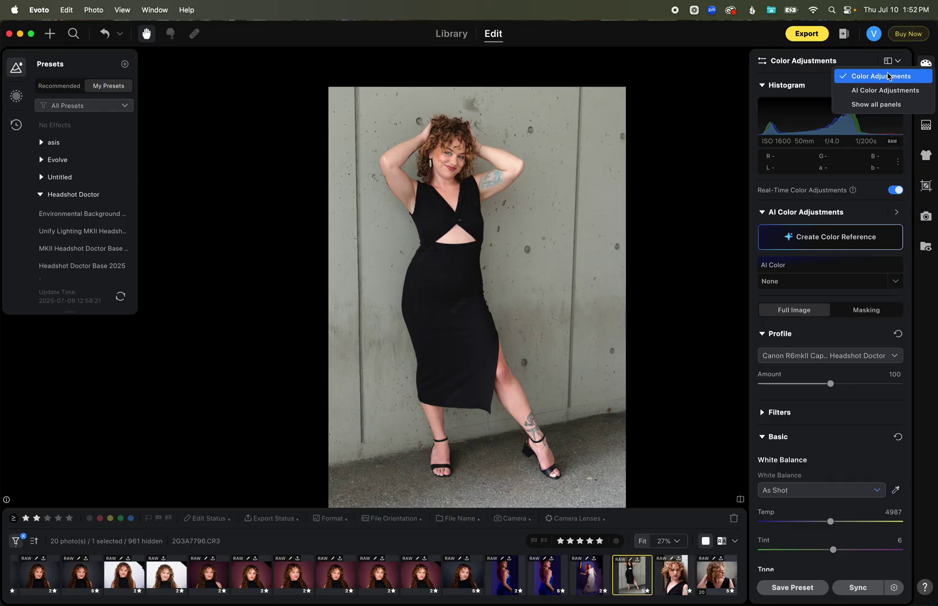
pyautogui.click(883, 91)
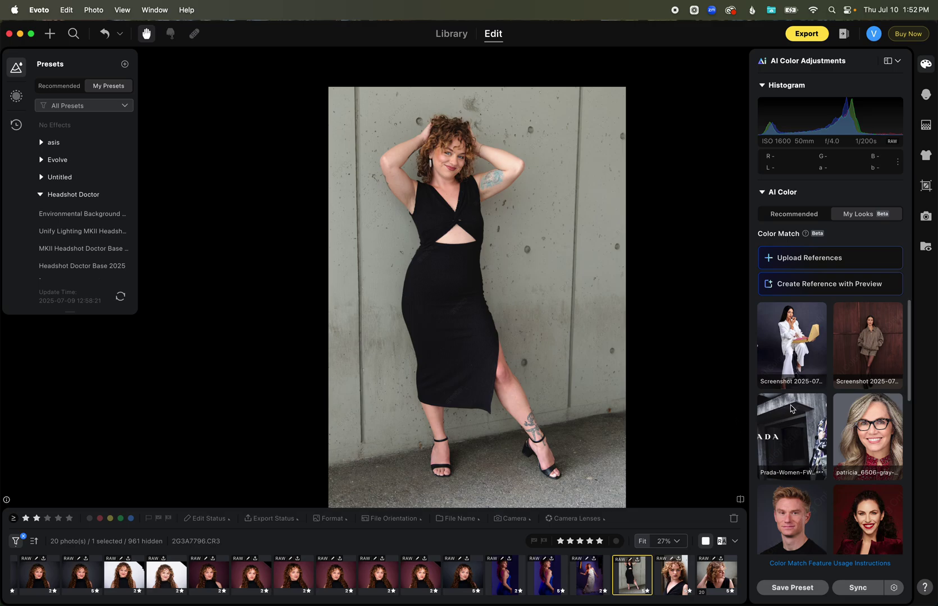
pyautogui.click(790, 409)
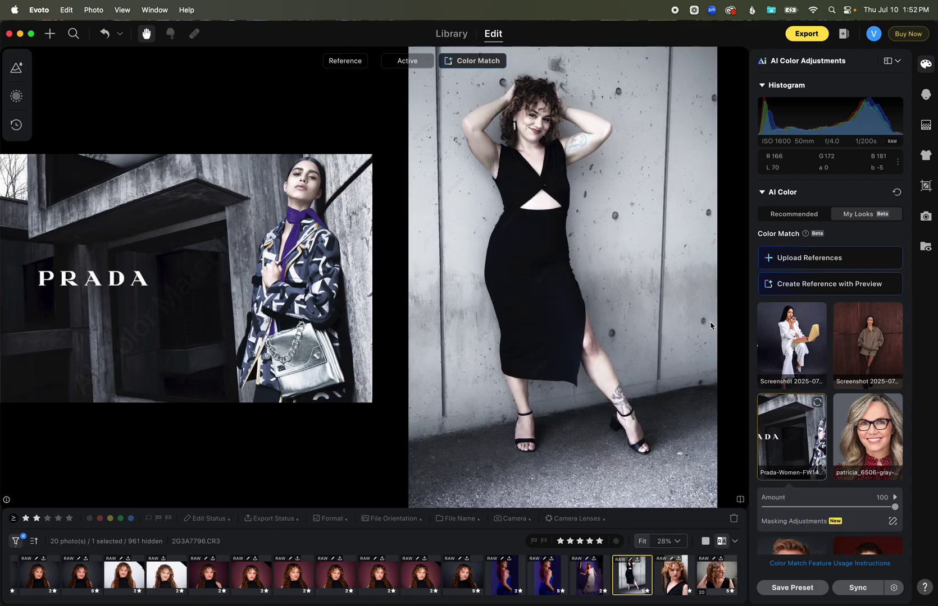
# - On the next curly-hair portrait, compare Prada, brown-jacket and white-suit references, settling on brown-jacket
pyautogui.click(680, 579)
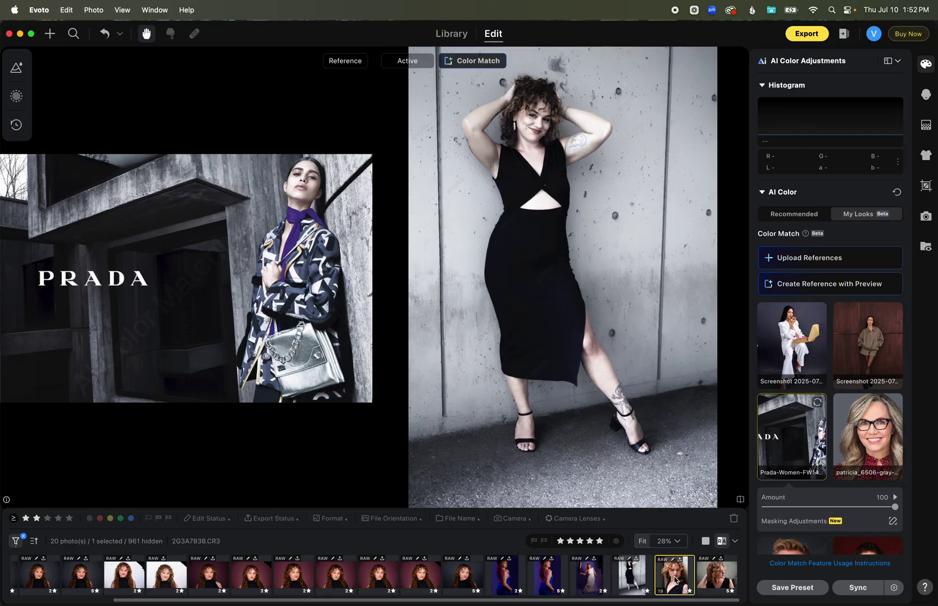
pyautogui.click(811, 425)
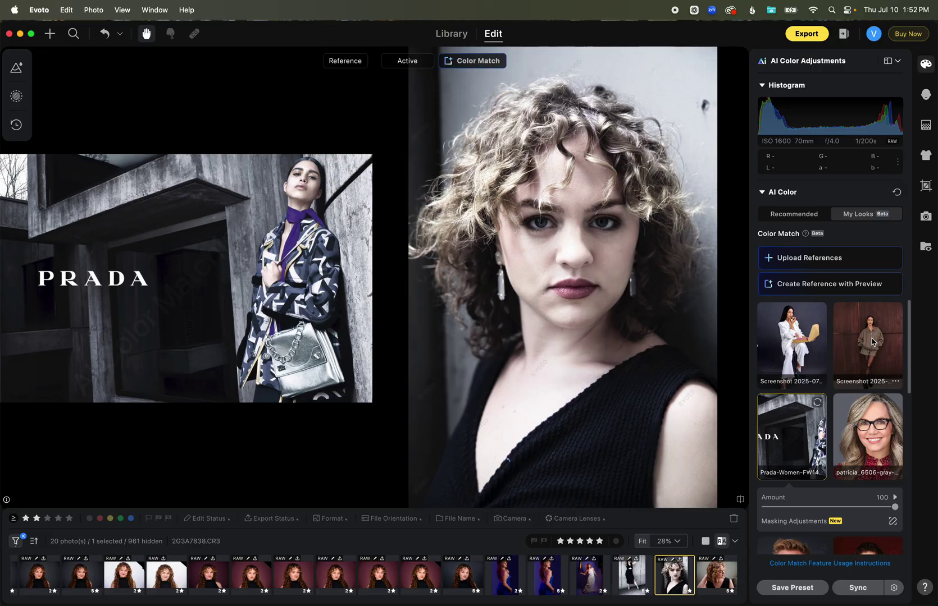
pyautogui.click(872, 341)
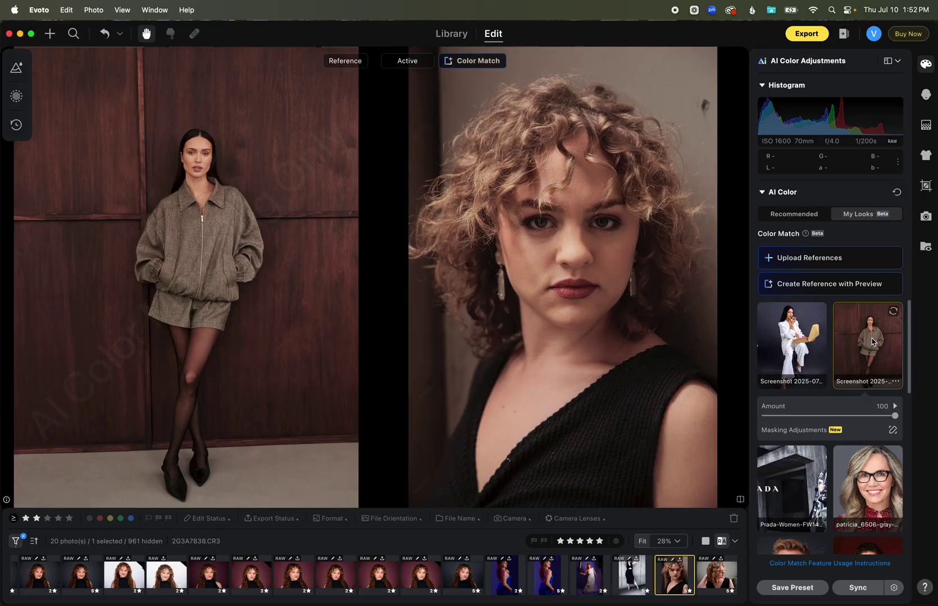
pyautogui.click(776, 324)
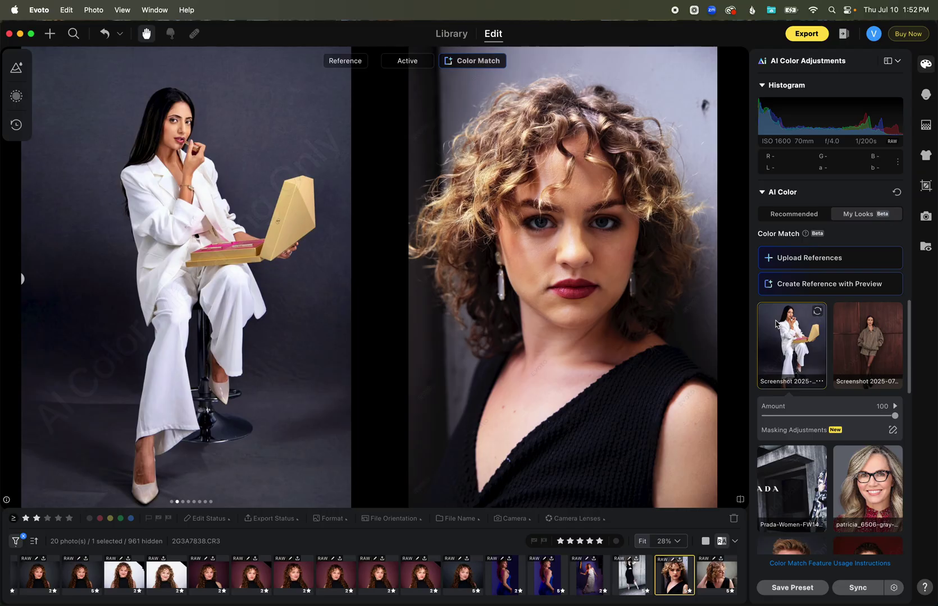
pyautogui.click(894, 361)
# - On the last photo, compare the Prada, white-suit and brown-jacket references, settling on brown-jacket at amount 100
pyautogui.press('Right')
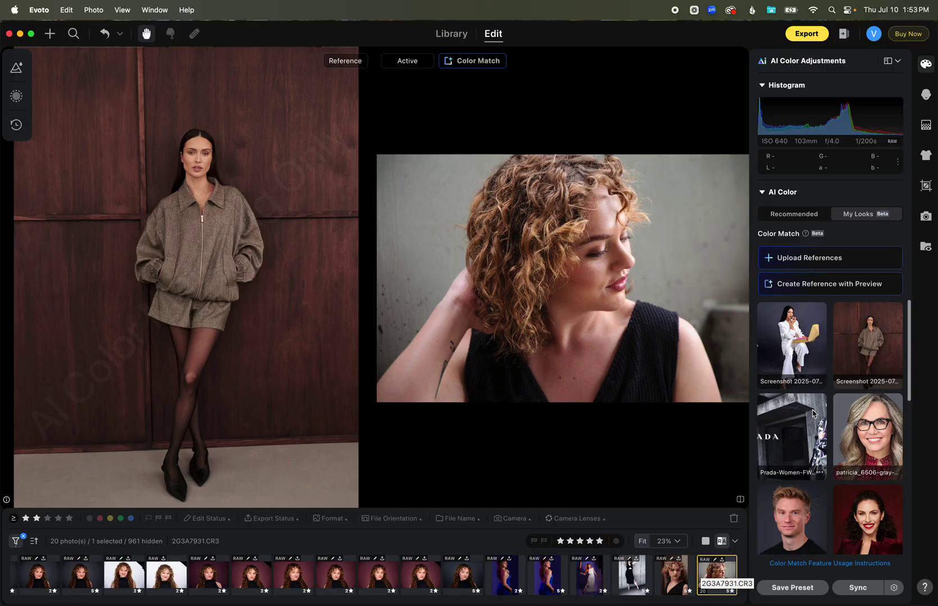
pyautogui.click(812, 414)
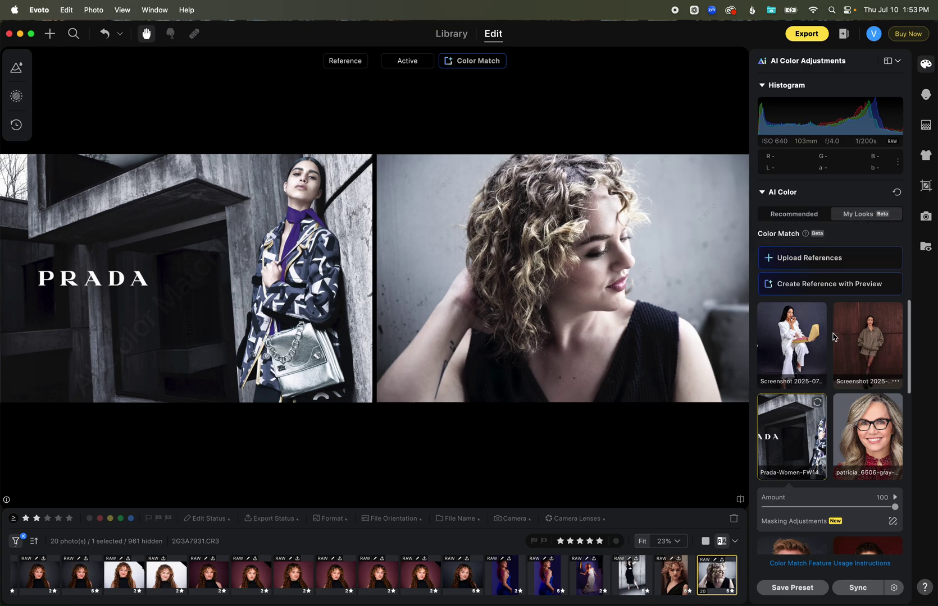
pyautogui.click(867, 333)
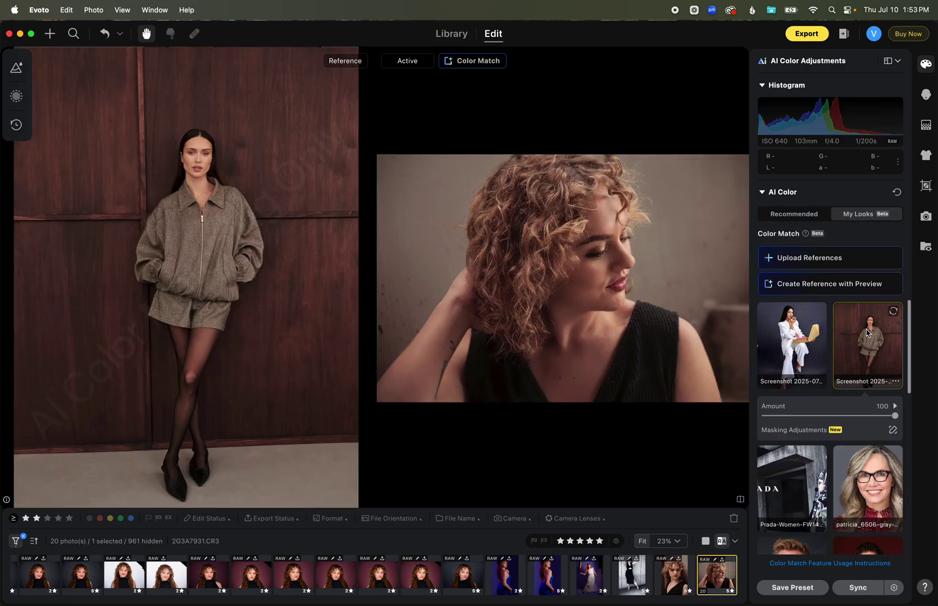
pyautogui.click(811, 339)
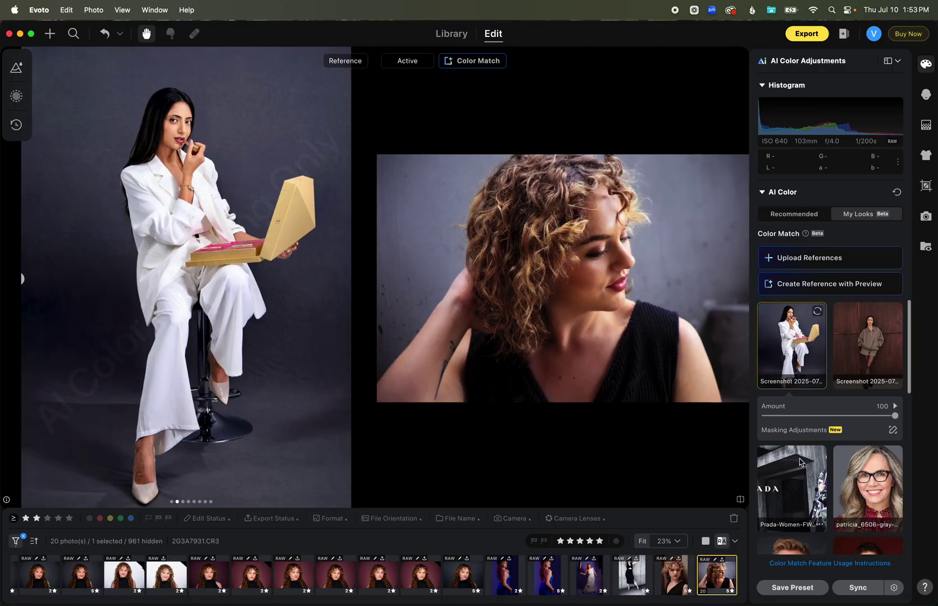
pyautogui.click(801, 466)
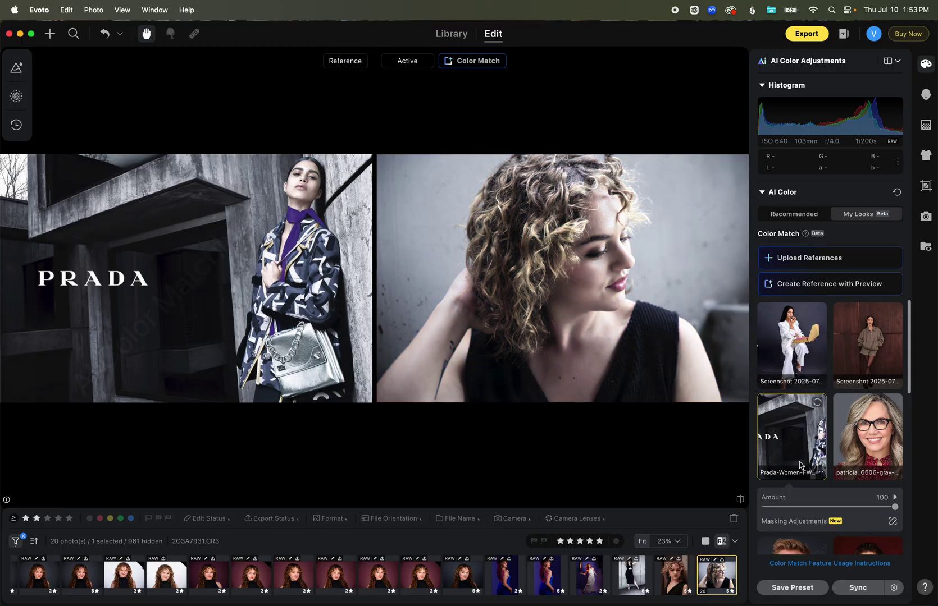
pyautogui.click(865, 366)
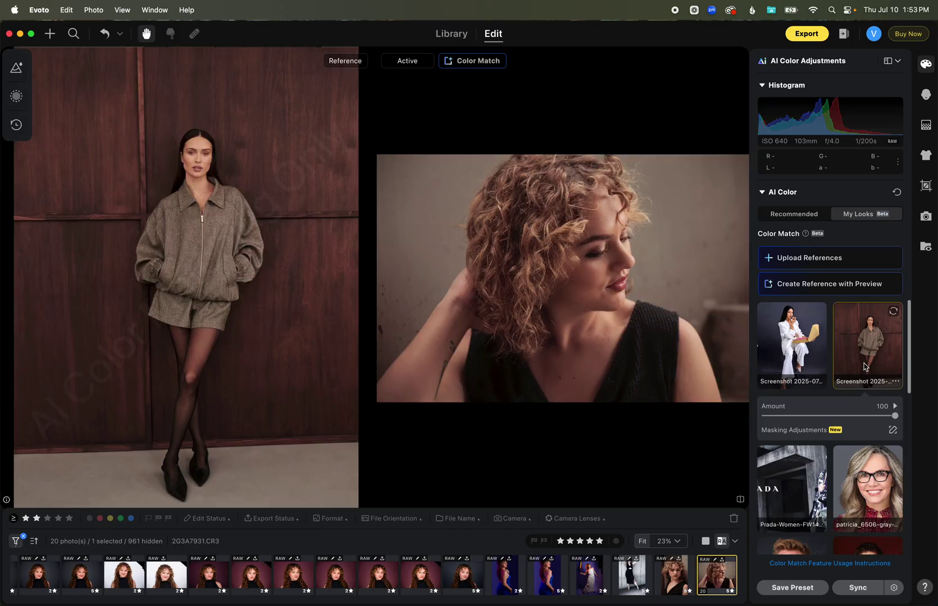
# - In Export Settings, switch Quality(JPG) to Limit File Size at 9.00 MB
pyautogui.click(806, 35)
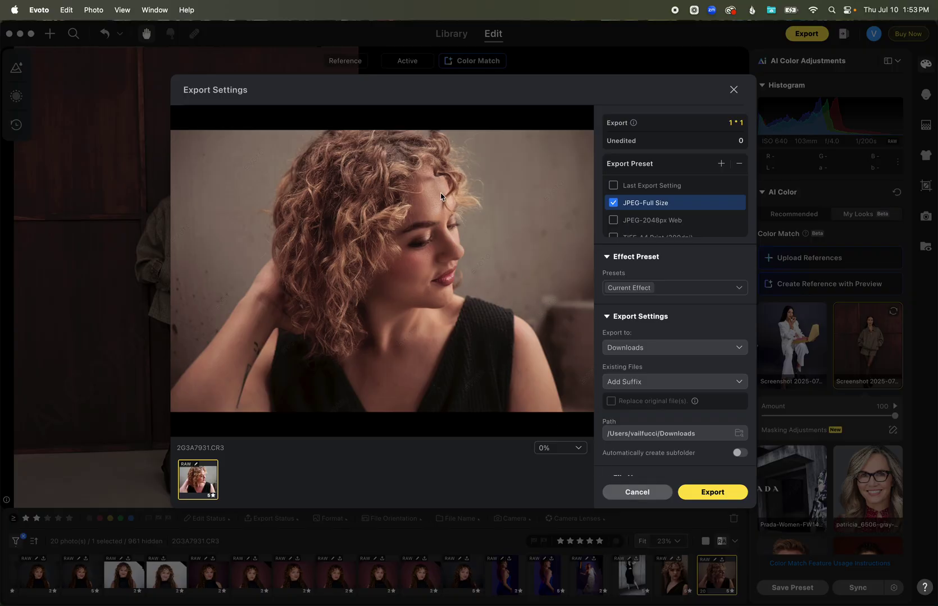
pyautogui.scroll(-2, 702, 225)
pyautogui.scroll(1, 702, 225)
pyautogui.scroll(-2, 702, 225)
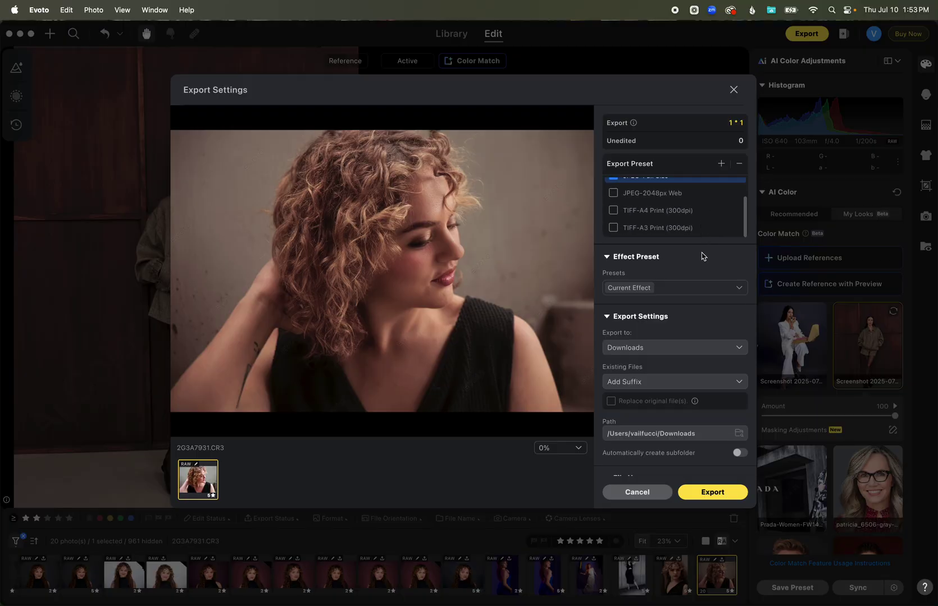
pyautogui.scroll(-5, 704, 270)
pyautogui.scroll(-5, 703, 270)
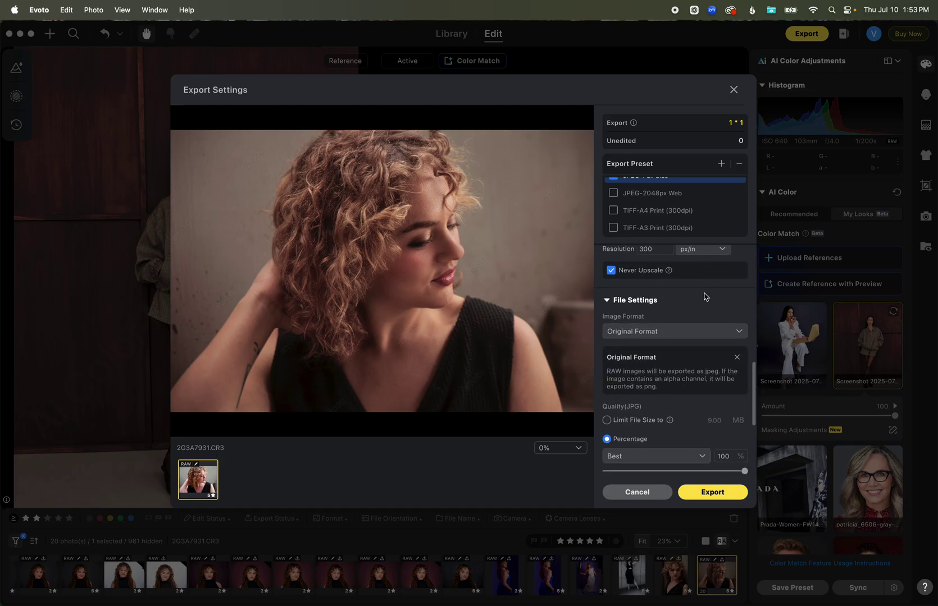
pyautogui.scroll(-4, 707, 288)
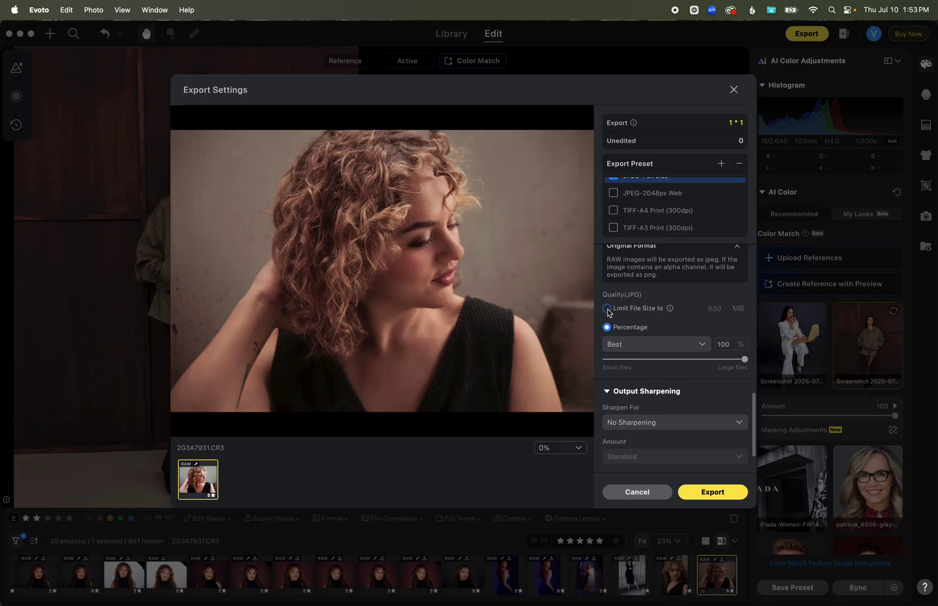
pyautogui.click(607, 310)
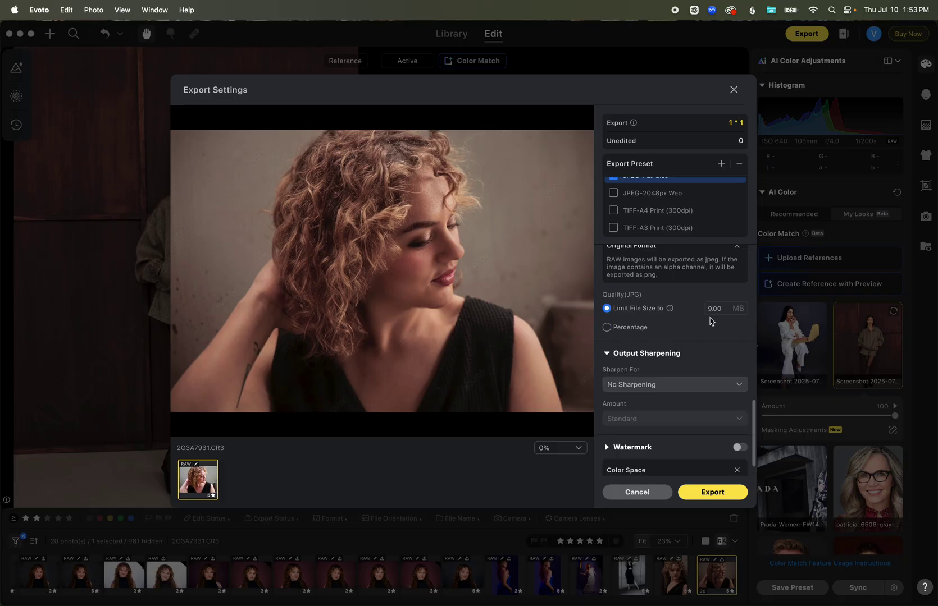
pyautogui.scroll(-2, 706, 329)
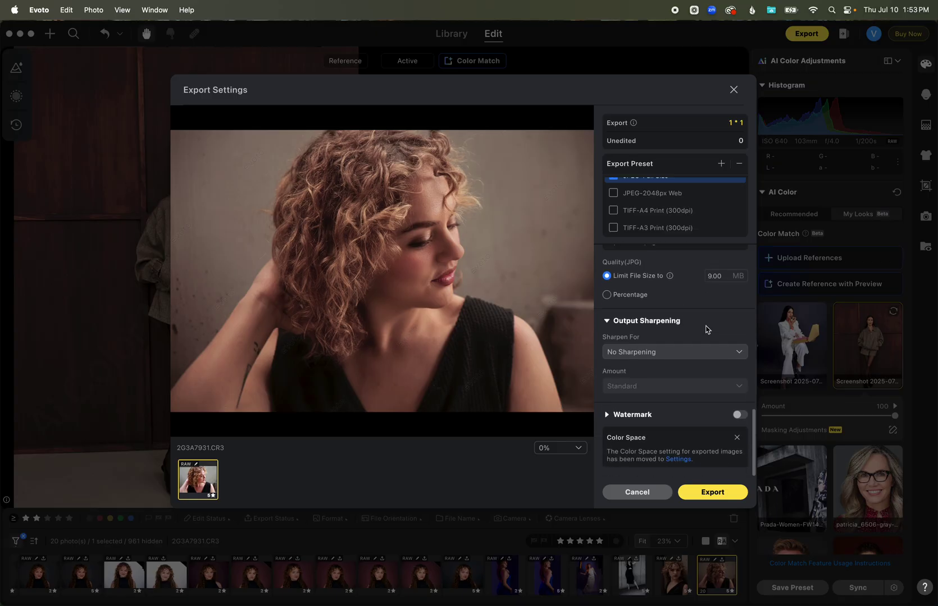
pyautogui.scroll(10, 705, 331)
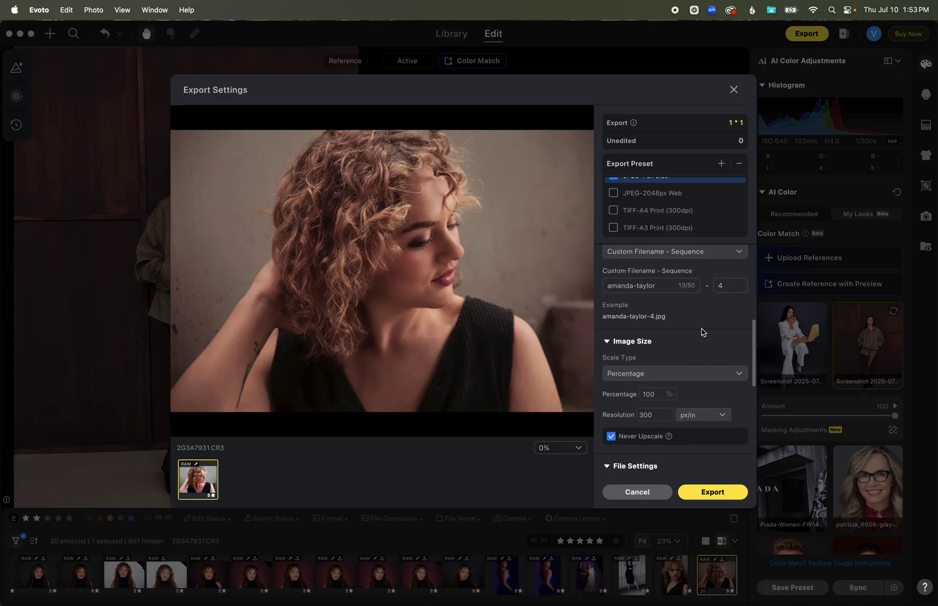
# - Cancel the Export Settings dialog and scroll the filmstrip back toward the first photos
pyautogui.click(636, 493)
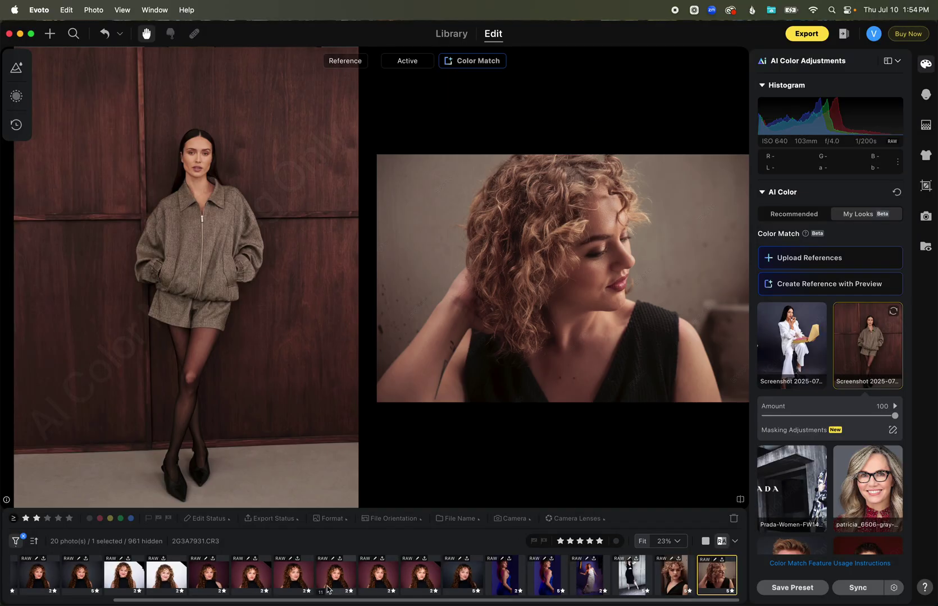
pyautogui.hscroll(-5, 327, 575)
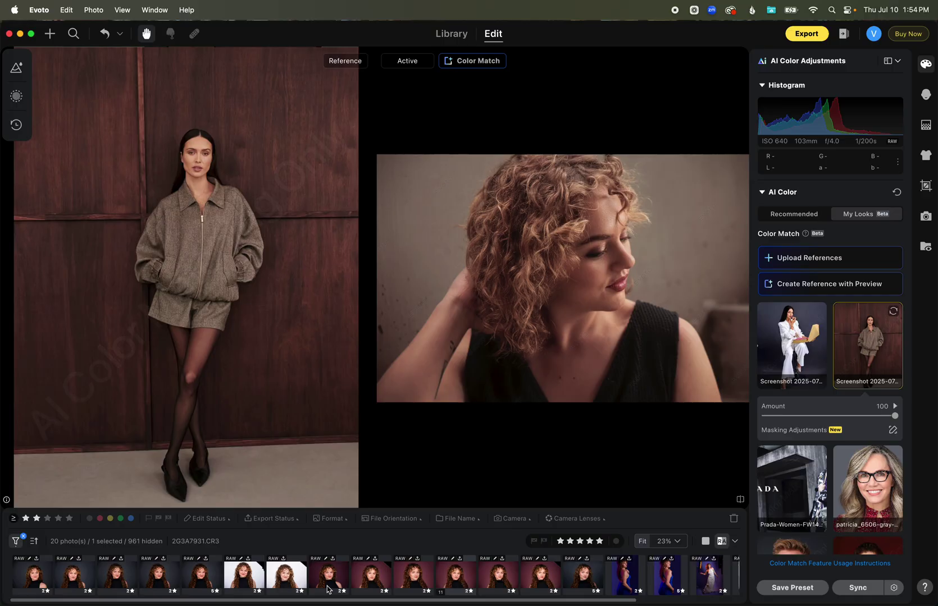